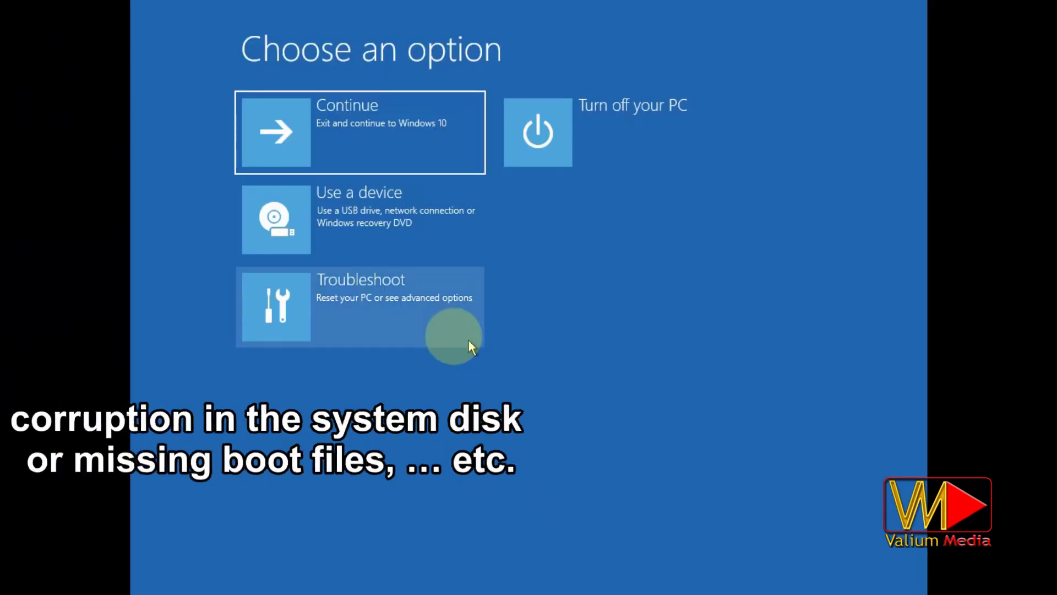
From the advanced troubleshooting options, open System Restore for Windows 10 and open the Command Prompt
{"action": "left_click", "coordinate": [419, 323]}
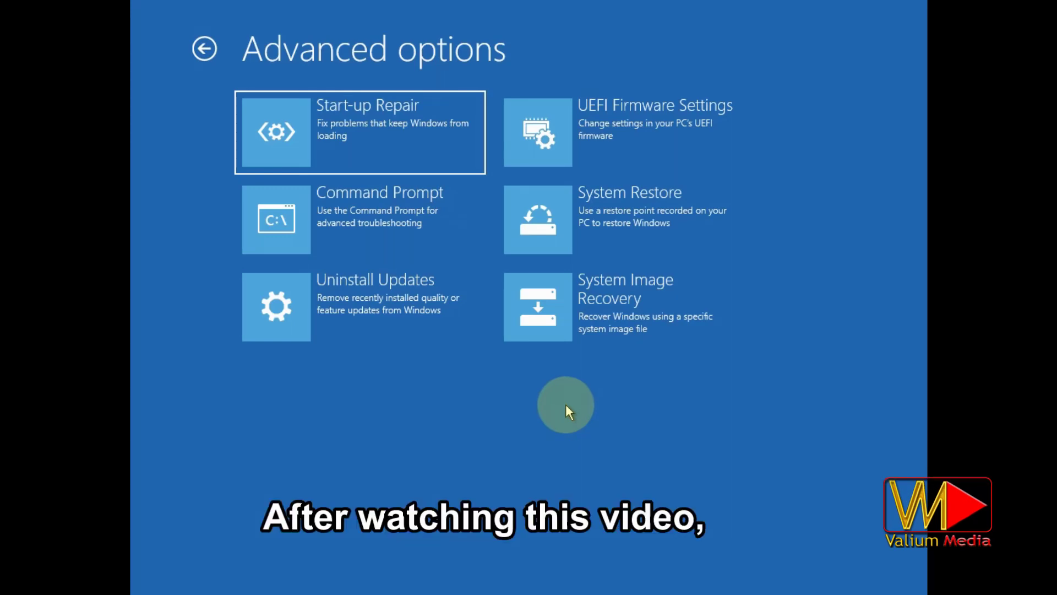
{"action": "left_click", "coordinate": [594, 207]}
{"action": "left_click", "coordinate": [407, 184]}
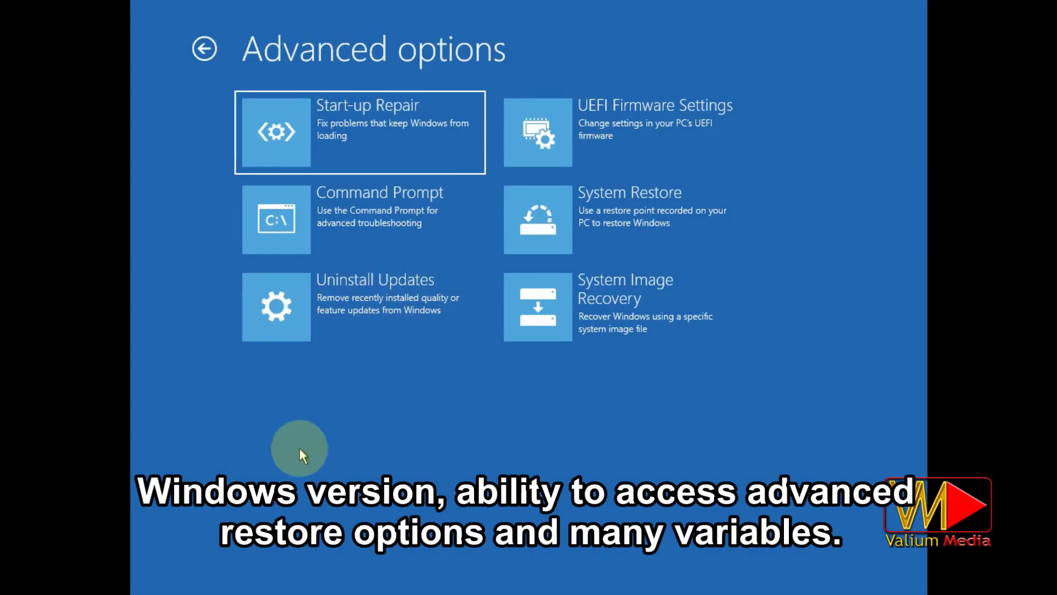
{"action": "left_click", "coordinate": [324, 230]}
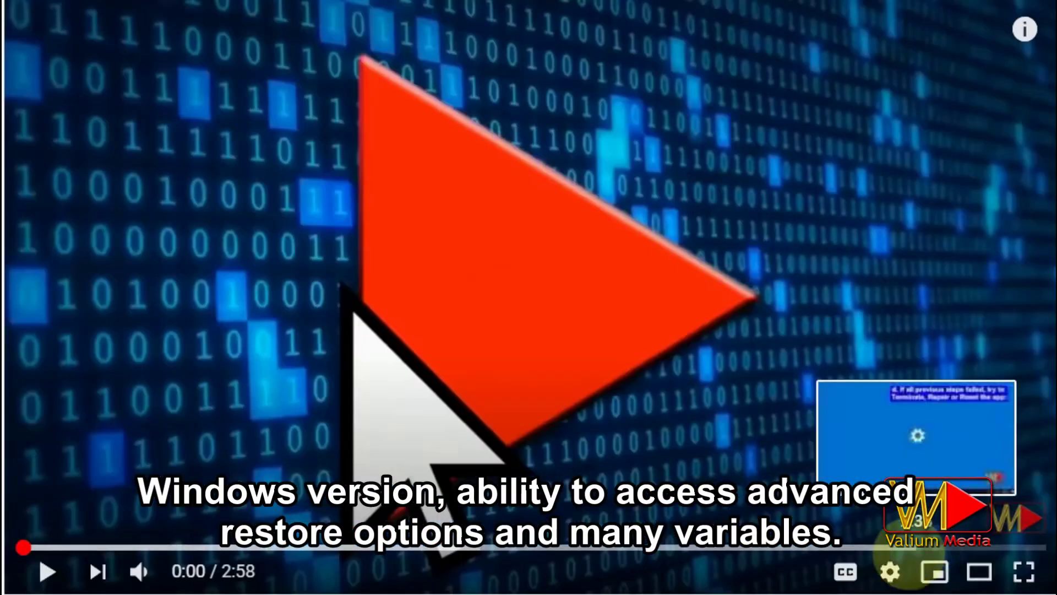
Turn on English (United States) subtitles for the YouTube video and auto-translate them into another language
{"action": "left_click", "coordinate": [890, 571]}
{"action": "left_click", "coordinate": [944, 444]}
{"action": "left_click", "coordinate": [956, 496]}
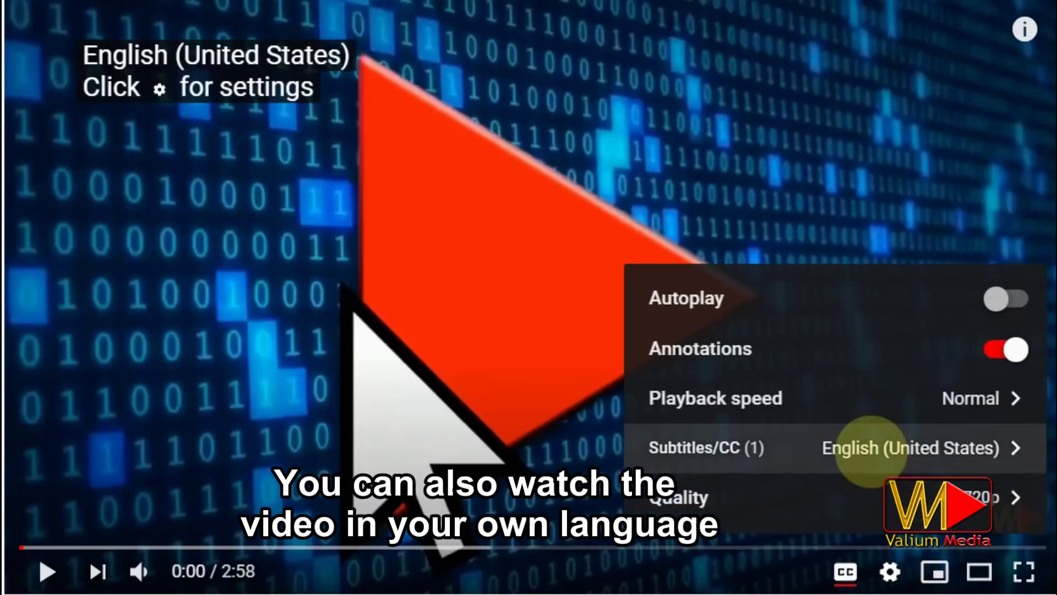
{"action": "left_click", "coordinate": [867, 446]}
{"action": "left_click", "coordinate": [931, 494]}
{"action": "scroll", "coordinate": [833, 229], "scroll_direction": "down", "scroll_amount": 3}
{"action": "scroll", "coordinate": [833, 229], "scroll_direction": "down", "scroll_amount": 20}
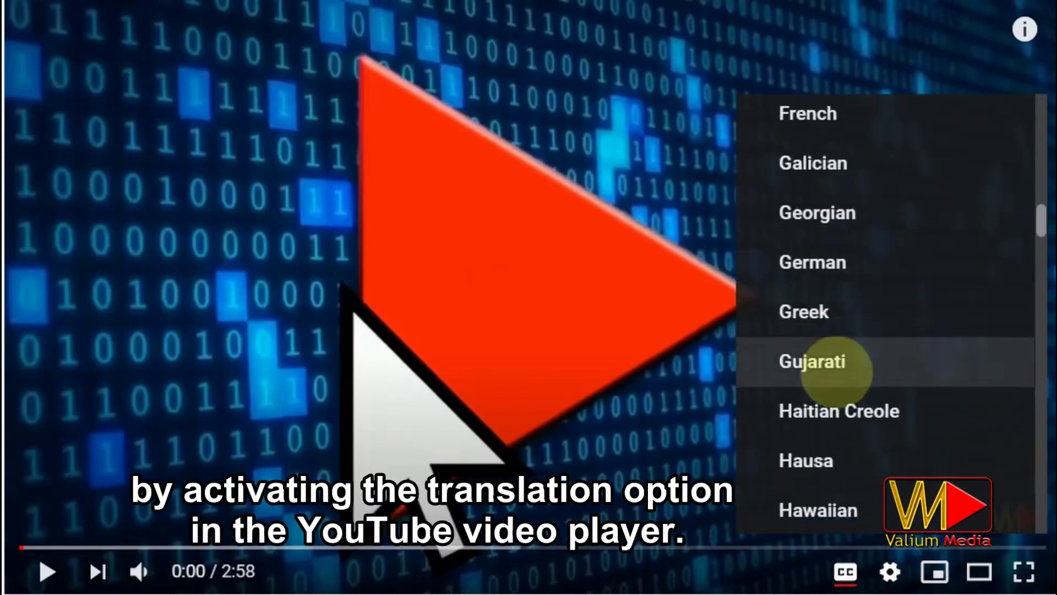
{"action": "left_click", "coordinate": [799, 499]}
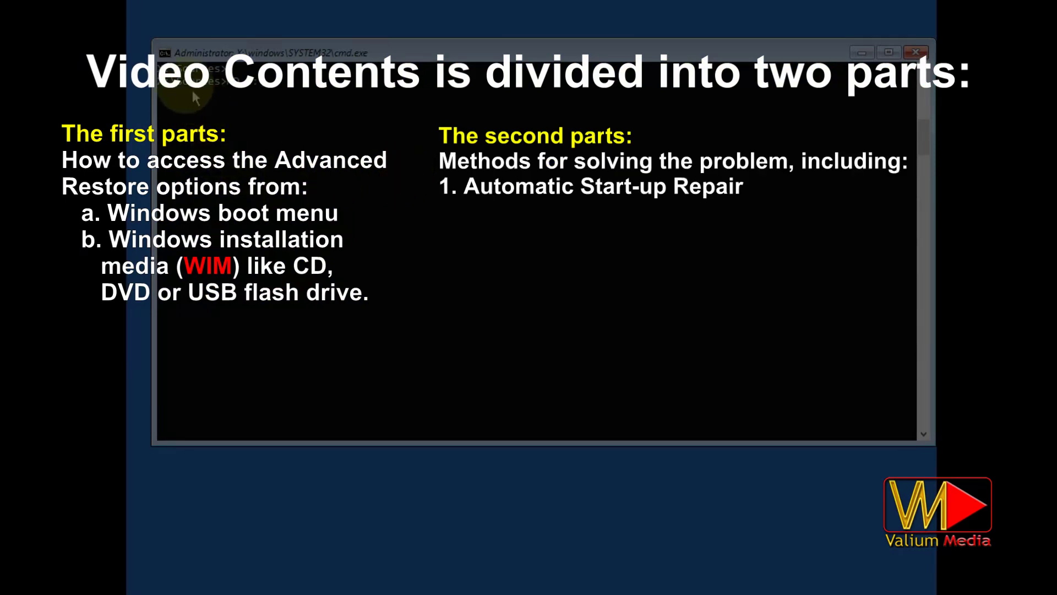
{"action": "left_click", "coordinate": [268, 91]}
{"action": "right_click", "coordinate": [269, 95]}
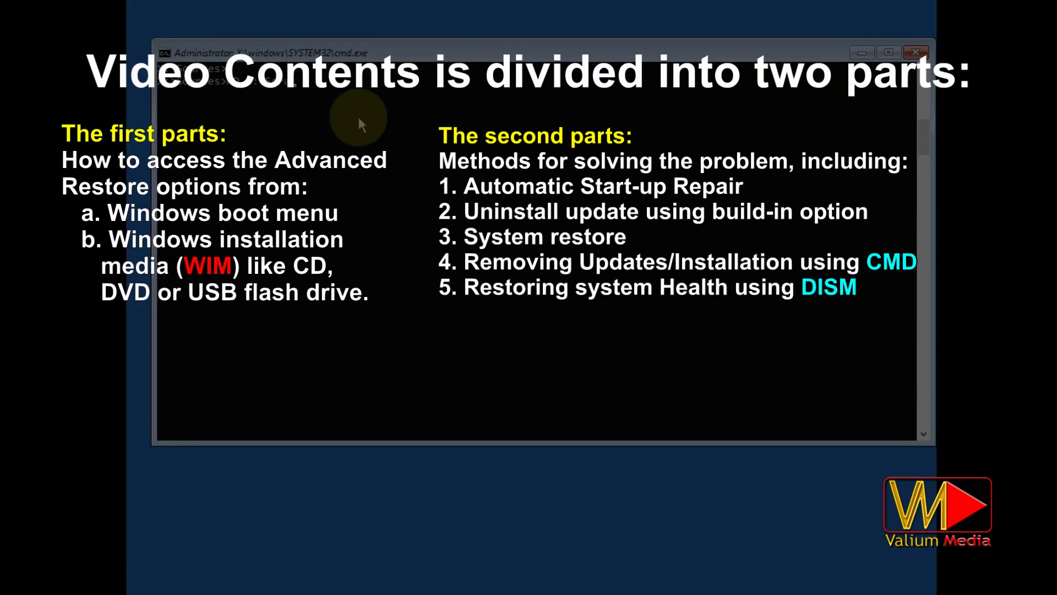
{"action": "key", "text": "Return"}
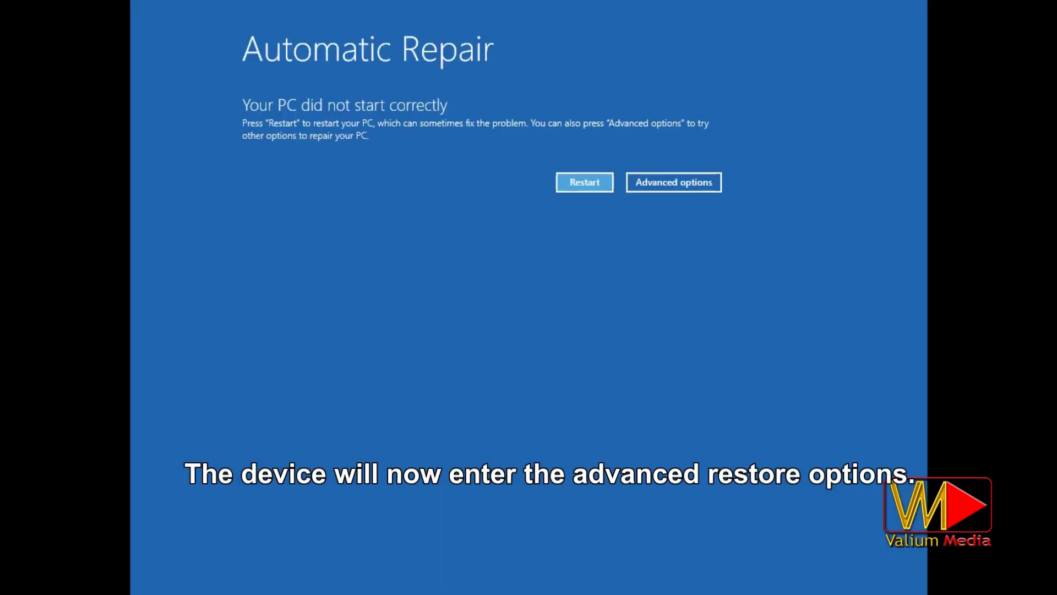
Go from the Automatic Repair screen through Troubleshoot to the advanced recovery options
{"action": "left_click", "coordinate": [660, 182]}
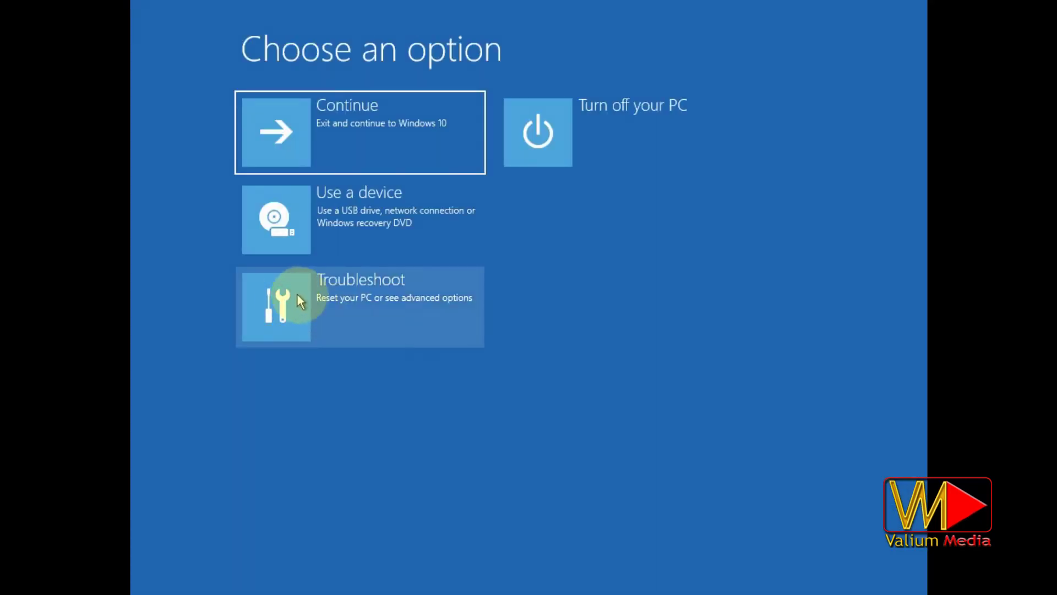
{"action": "left_click", "coordinate": [304, 295]}
{"action": "left_click", "coordinate": [319, 238]}
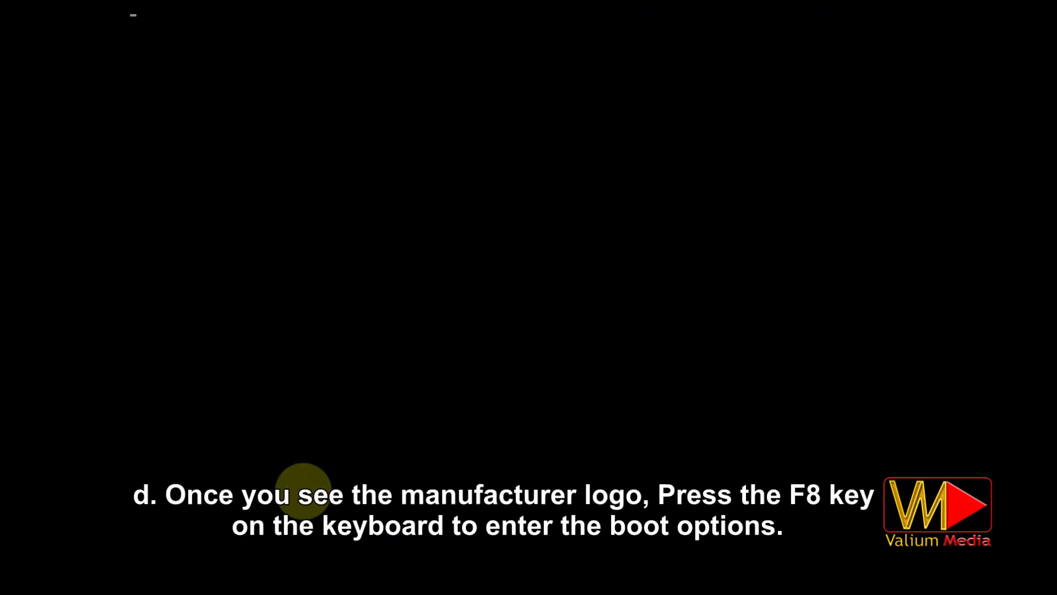
Enter the boot options at start-up and boot from the EFI VMware Virtual SATA CDROM Drive (1.0)
{"action": "key", "text": "F8"}
{"action": "key", "text": "Down"}
{"action": "key", "text": "Down"}
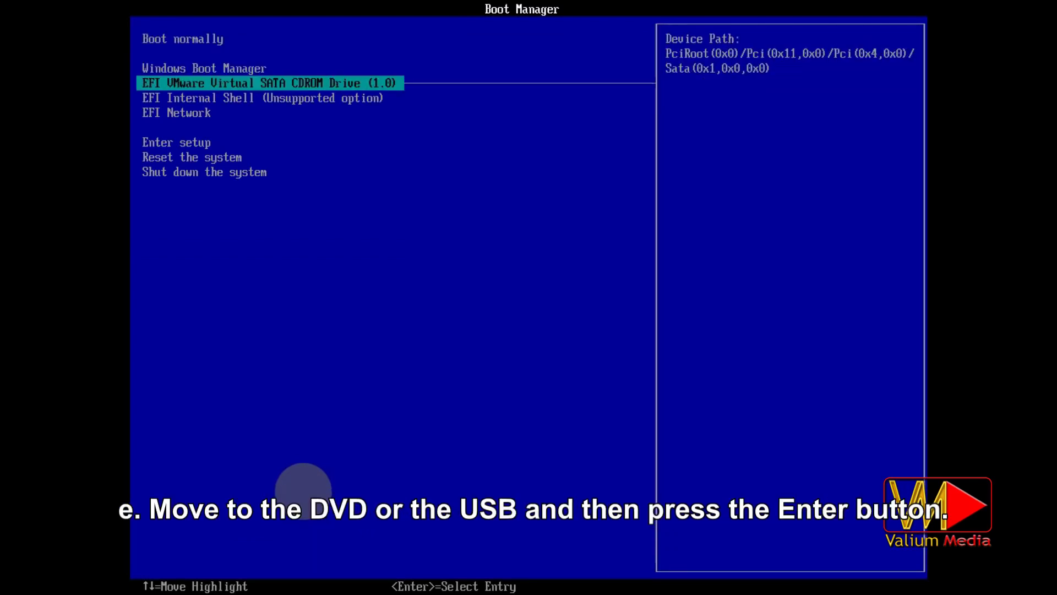
{"action": "key", "text": "Return"}
{"action": "key", "text": "Return"}
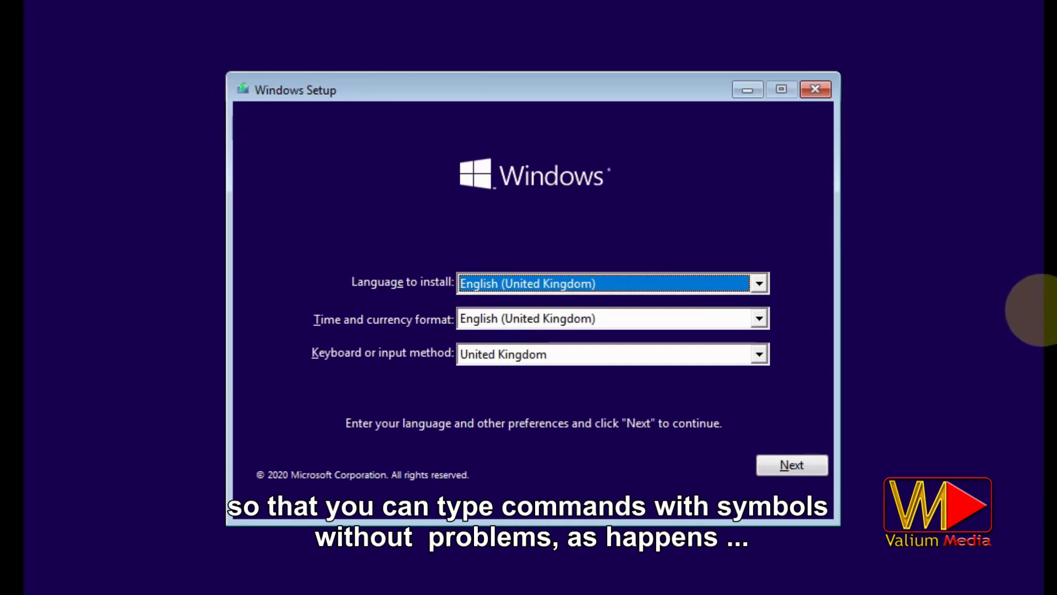
Set the Windows Setup keyboard or input method to United States-International and continue to the install screen
{"action": "left_click", "coordinate": [594, 356]}
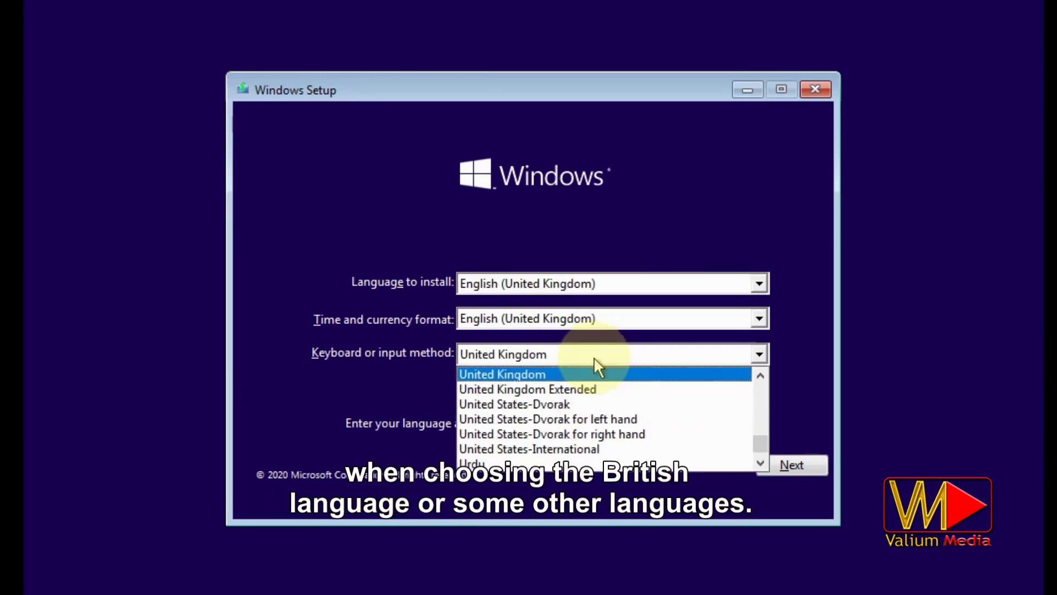
{"action": "left_click", "coordinate": [543, 450]}
{"action": "left_click", "coordinate": [802, 465]}
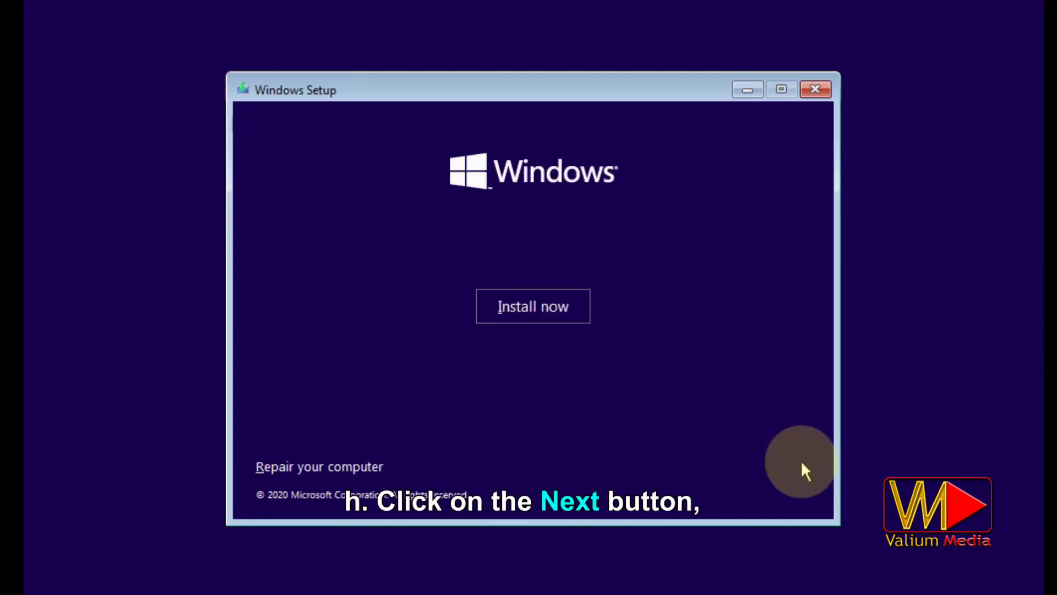
Choose to repair the computer instead of installing, and run Start-up Repair on the Windows installation from the advanced troubleshooting options
{"action": "left_click", "coordinate": [292, 466]}
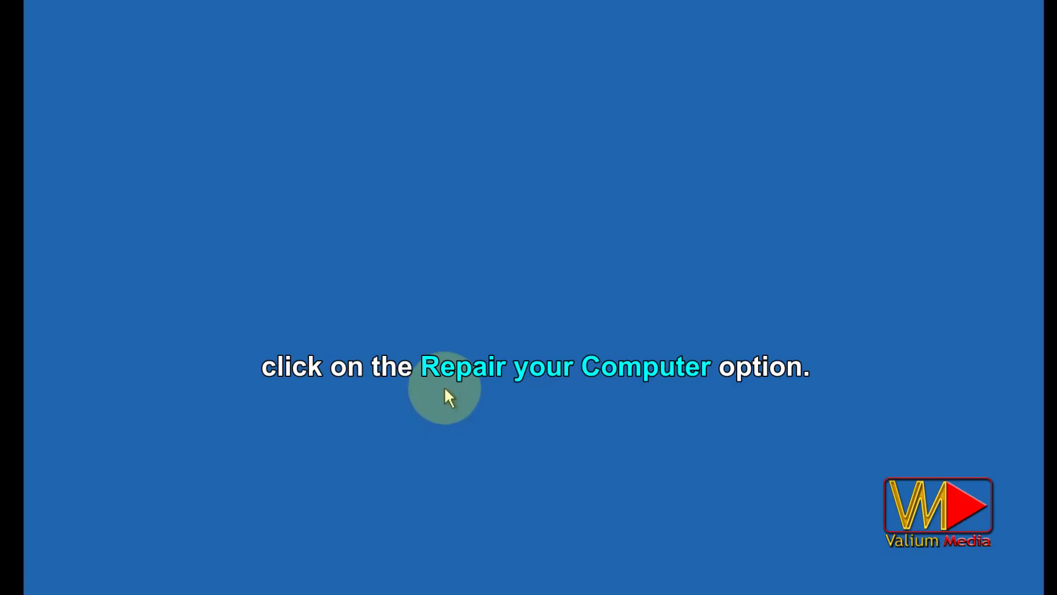
{"action": "left_click", "coordinate": [309, 304]}
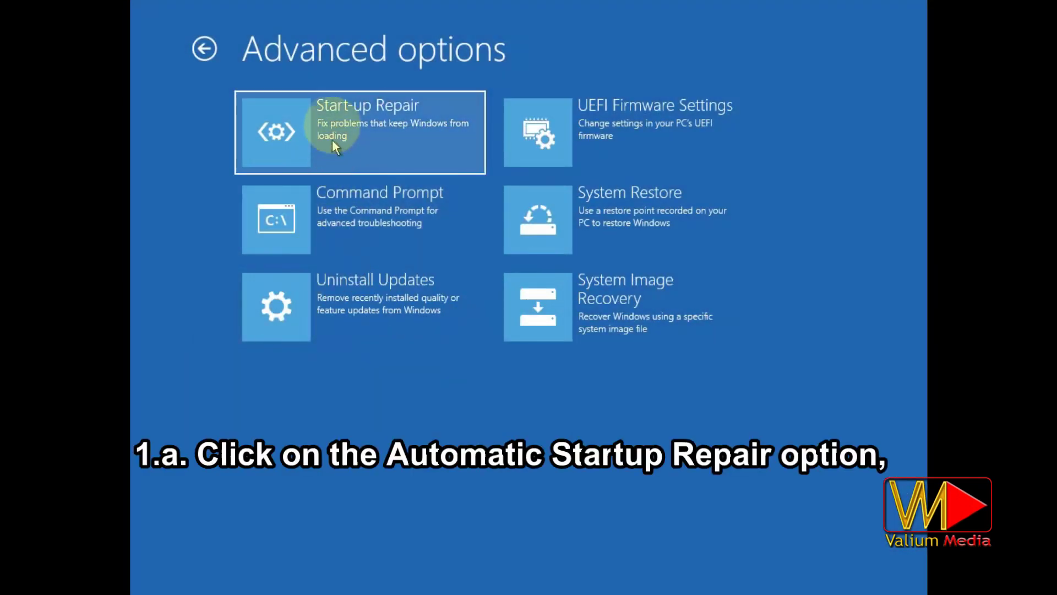
{"action": "left_click", "coordinate": [331, 120]}
{"action": "left_click", "coordinate": [315, 158]}
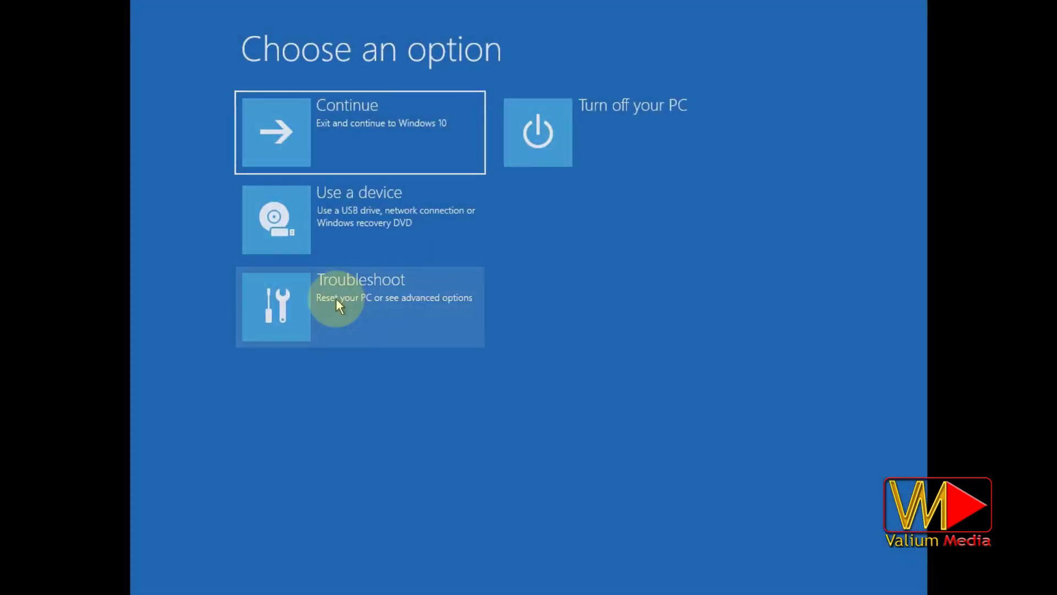
Try to uninstall the latest quality update from the advanced troubleshooting options, and close the result
{"action": "left_click", "coordinate": [337, 302]}
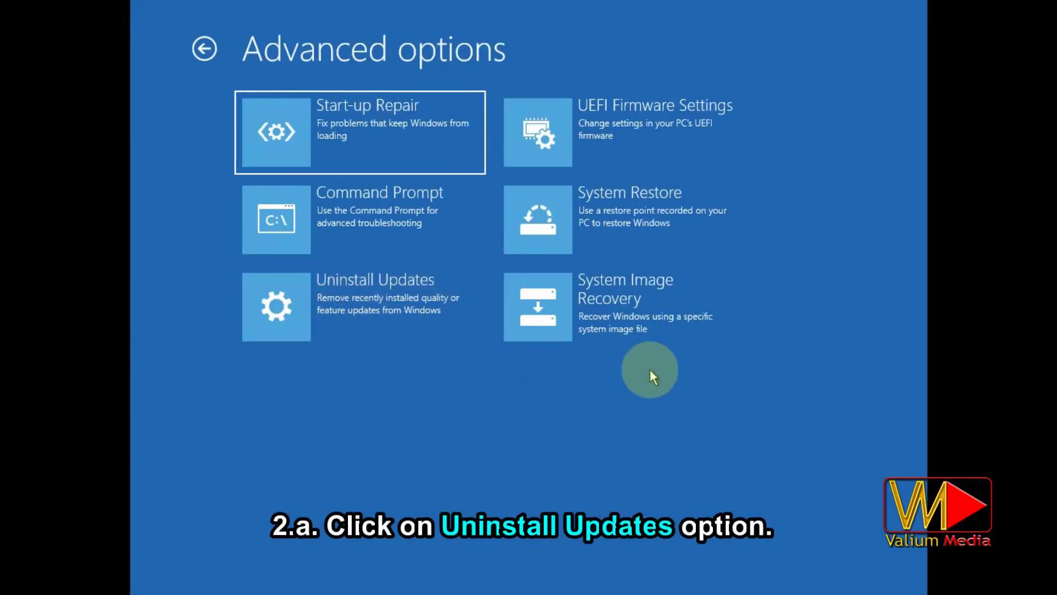
{"action": "left_click", "coordinate": [300, 320]}
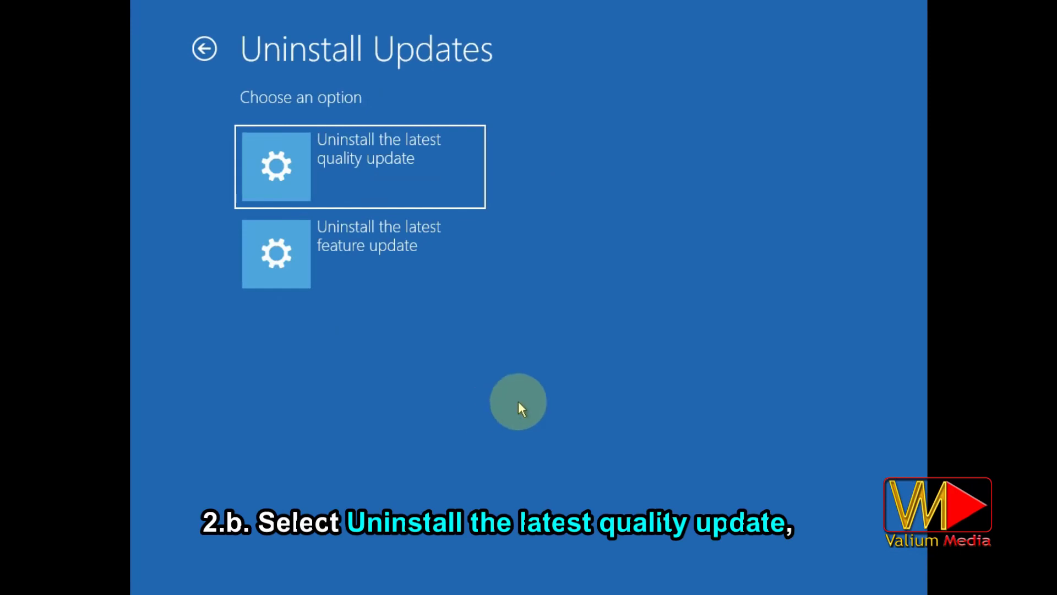
{"action": "left_click", "coordinate": [345, 165]}
{"action": "left_click", "coordinate": [354, 168]}
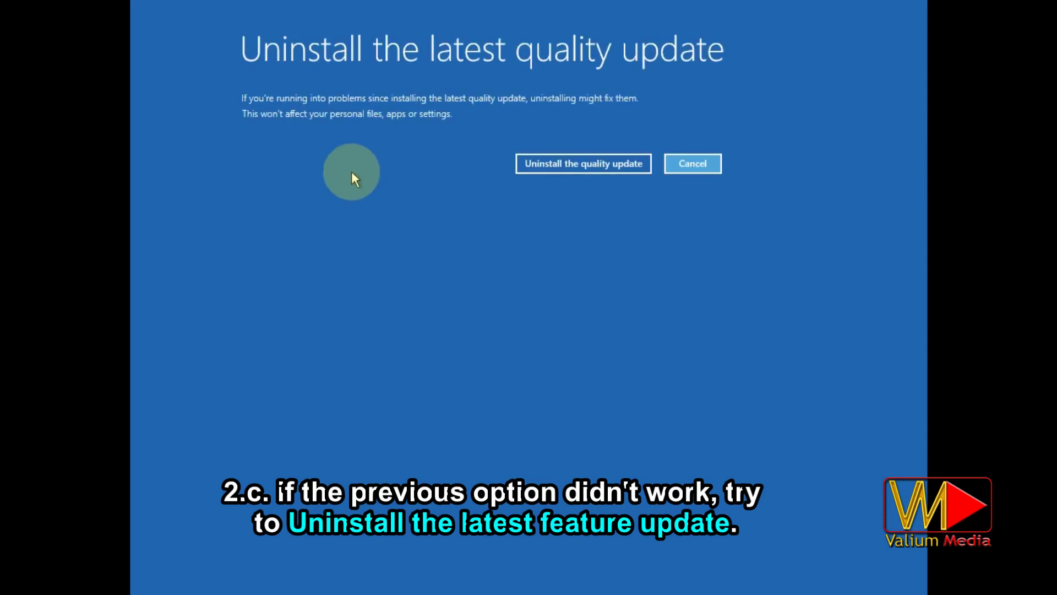
{"action": "left_click", "coordinate": [561, 161]}
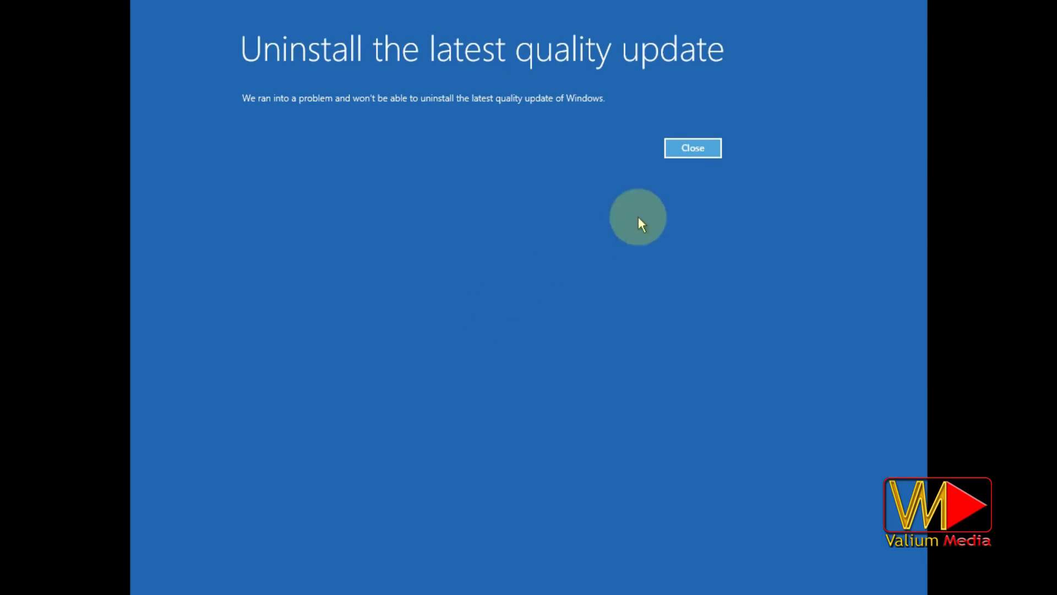
{"action": "left_click", "coordinate": [693, 146]}
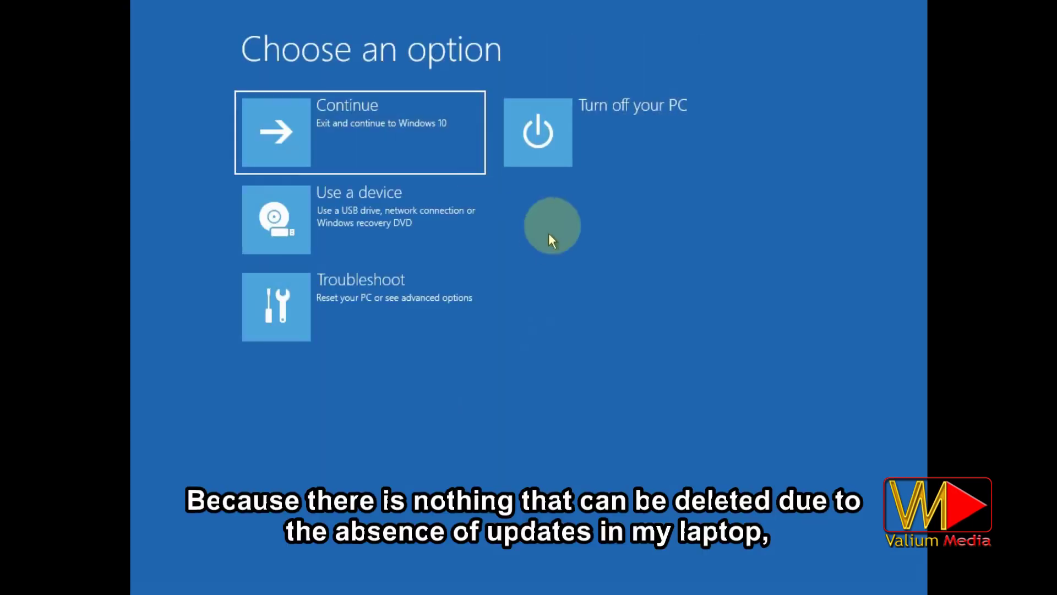
Try to uninstall the latest feature update of Windows 10 from the advanced troubleshooting options, and close the result
{"action": "left_click", "coordinate": [371, 304]}
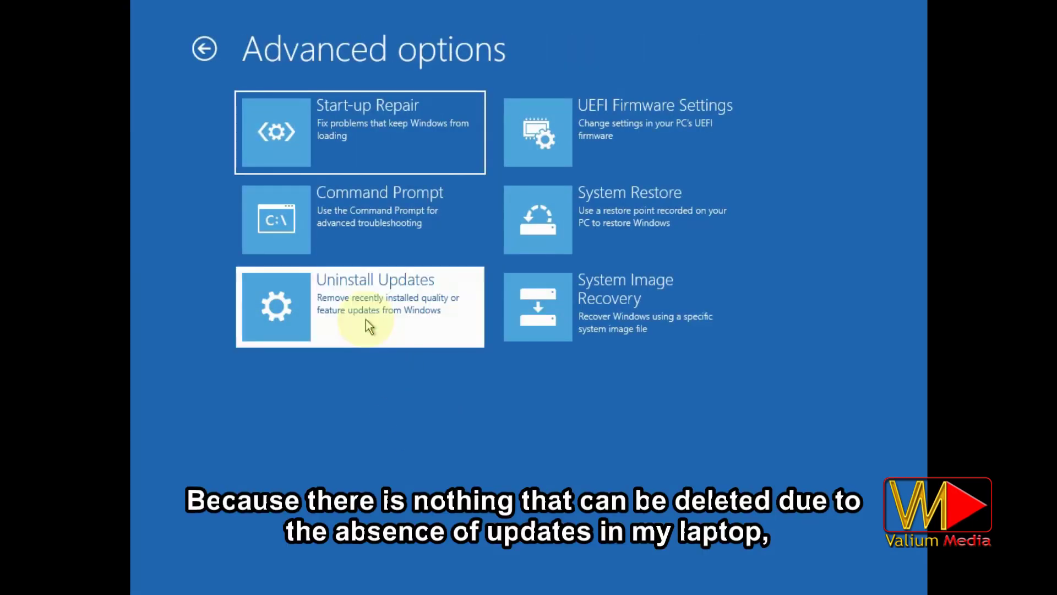
{"action": "left_click", "coordinate": [366, 320]}
{"action": "left_click", "coordinate": [355, 257]}
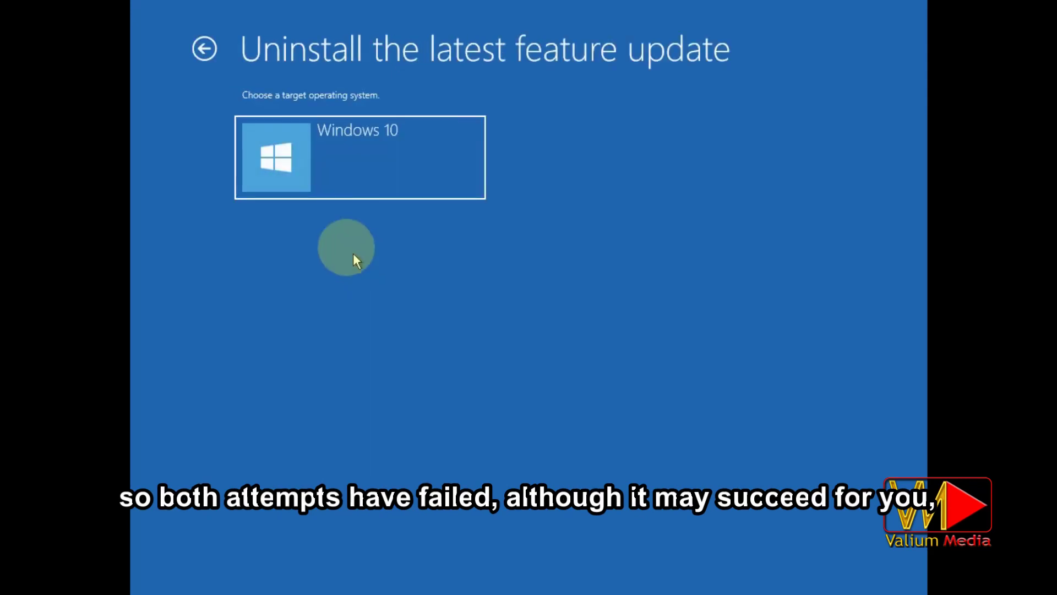
{"action": "left_click", "coordinate": [329, 161]}
{"action": "left_click", "coordinate": [584, 175]}
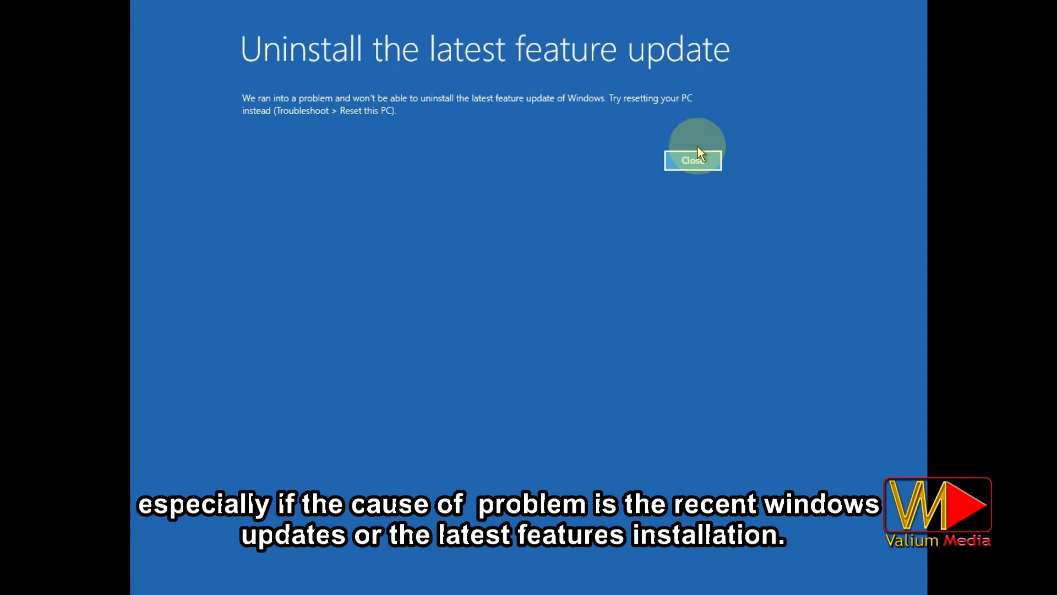
{"action": "left_click", "coordinate": [690, 161]}
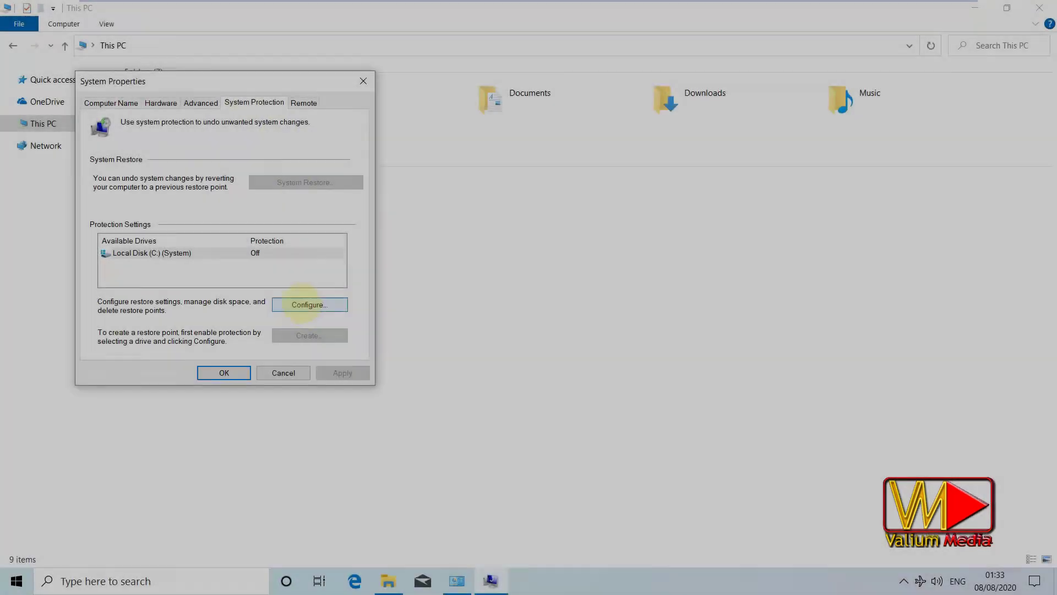
Turn on system protection for Local Disk (C:), adjust its maximum disk space usage, and open System Restore
{"action": "left_click", "coordinate": [300, 302]}
{"action": "left_click", "coordinate": [139, 179]}
{"action": "left_click_drag", "start_coordinate": [240, 318], "coordinate": [213, 318]}
{"action": "left_click", "coordinate": [231, 401]}
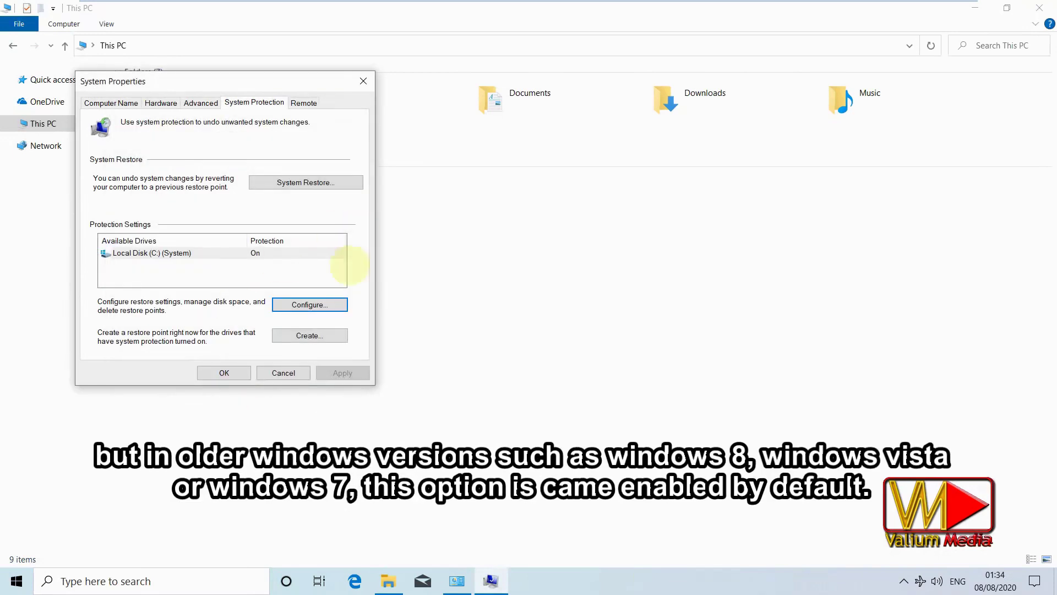
{"action": "left_click", "coordinate": [224, 373]}
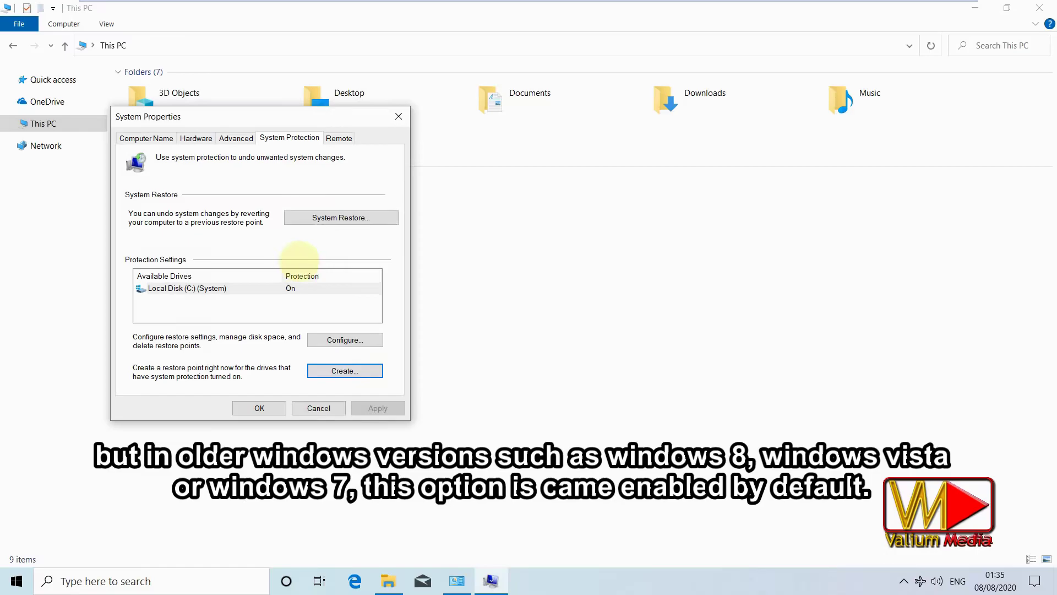
{"action": "left_click", "coordinate": [328, 217]}
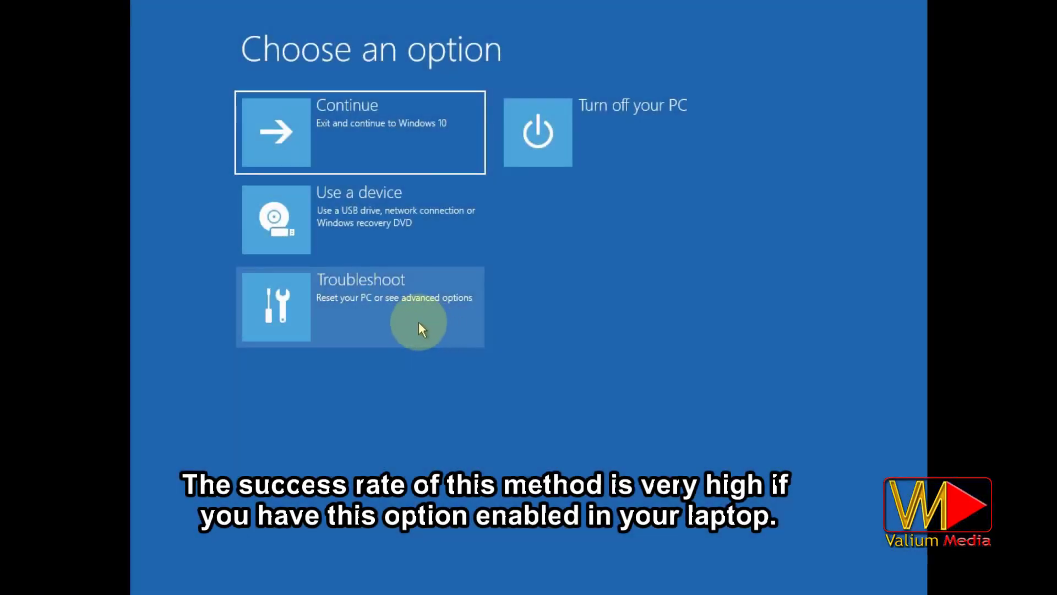
Start System Restore for the Windows 10 installation from the recovery environment's advanced troubleshooting options
{"action": "left_click", "coordinate": [419, 321]}
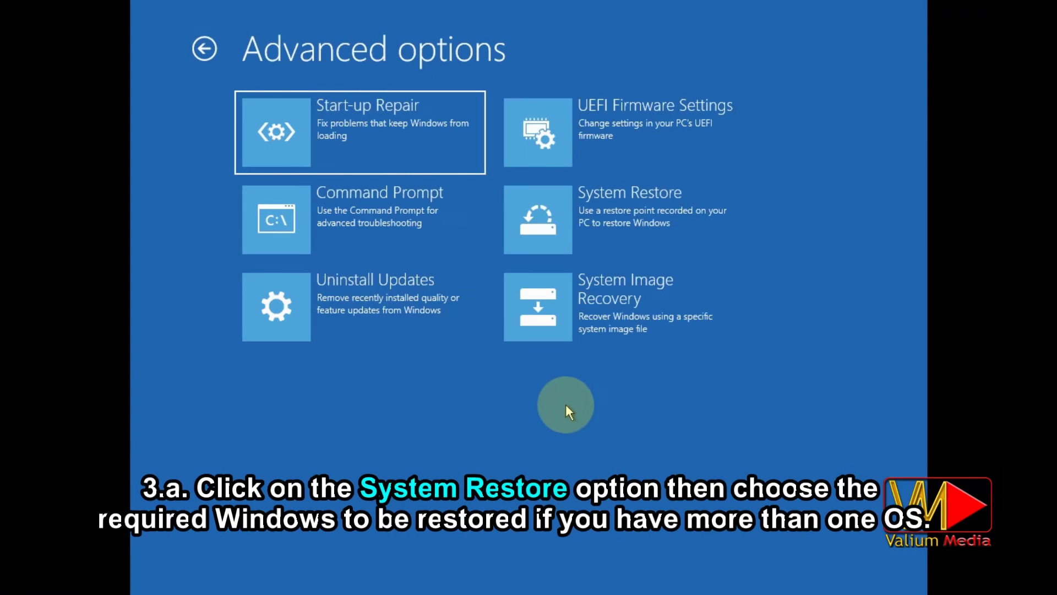
{"action": "left_click", "coordinate": [594, 204]}
{"action": "left_click", "coordinate": [410, 184]}
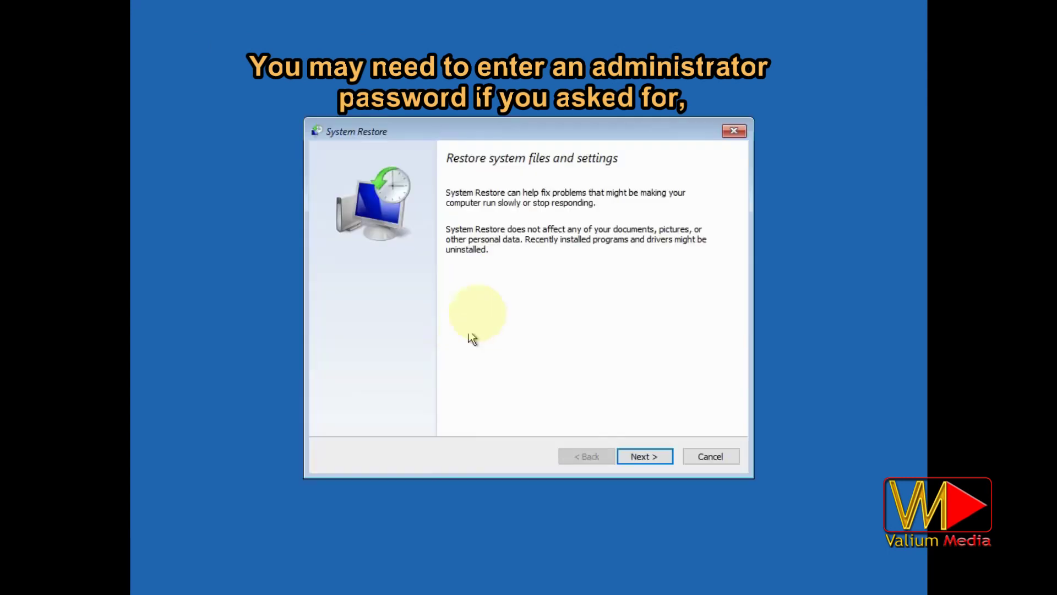
Restore the system to the 17/07/2020 12:51:24 restore point "Installed ISO Creator 1.0" and confirm the restore
{"action": "left_click", "coordinate": [633, 453]}
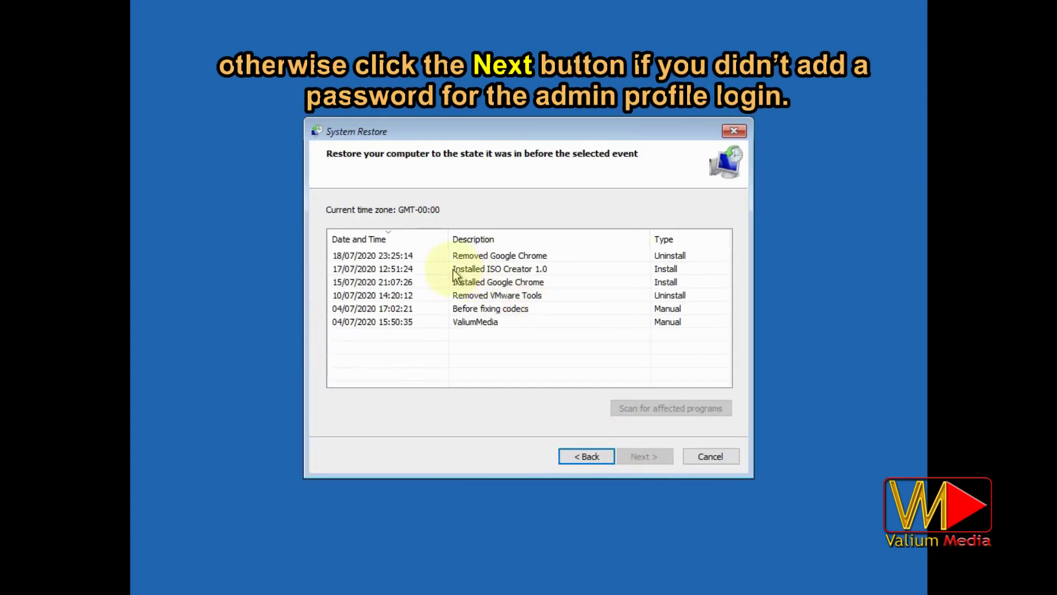
{"action": "left_click", "coordinate": [372, 270]}
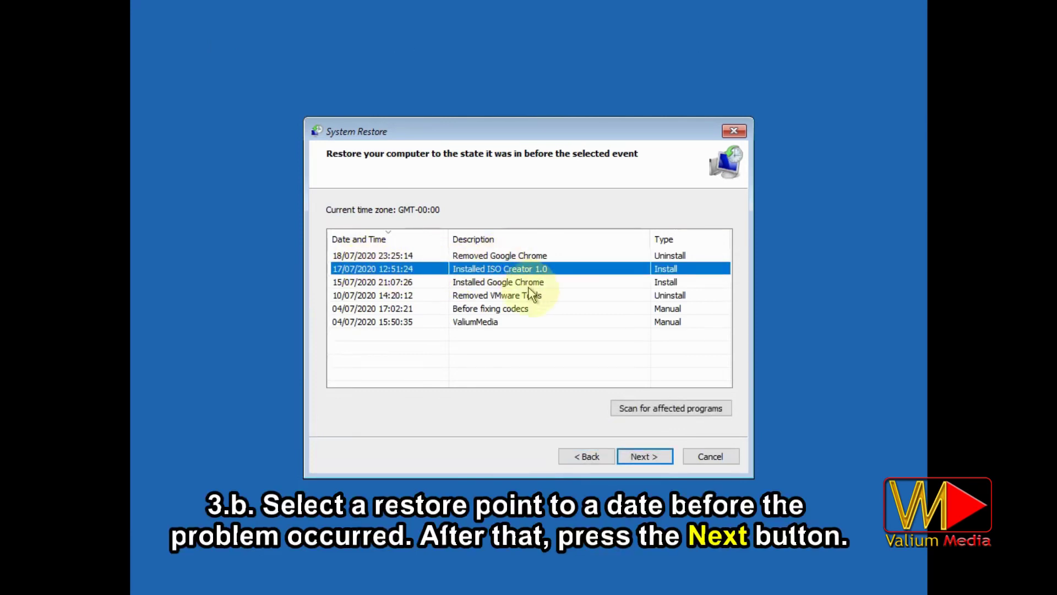
{"action": "left_click", "coordinate": [643, 456]}
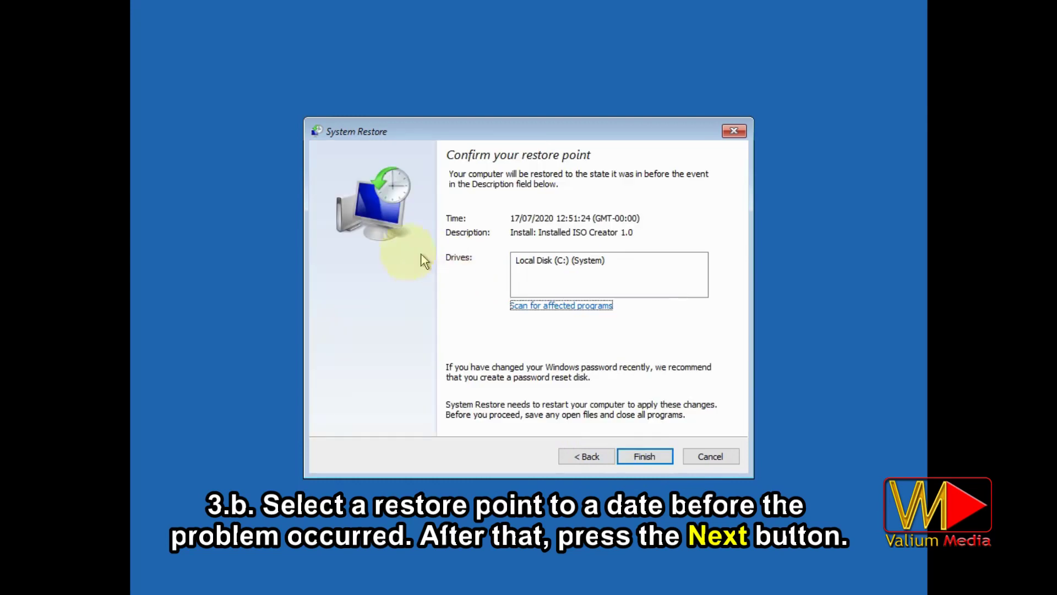
{"action": "left_click", "coordinate": [639, 455]}
{"action": "left_click", "coordinate": [631, 312]}
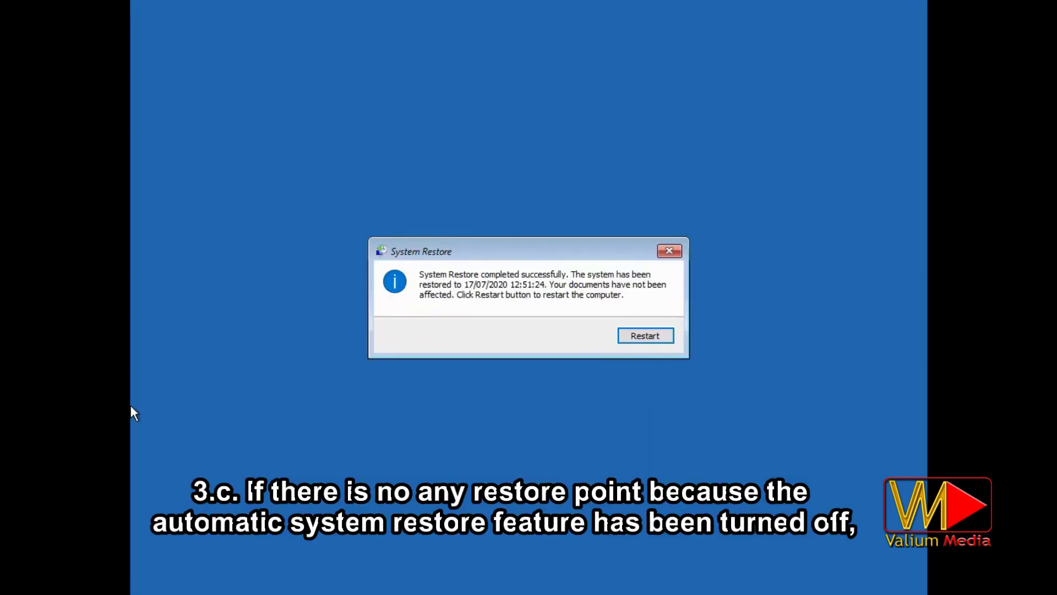
Restart the PC after the completed System Restore, and restart it again from the Automatic Repair screen
{"action": "left_click", "coordinate": [645, 335]}
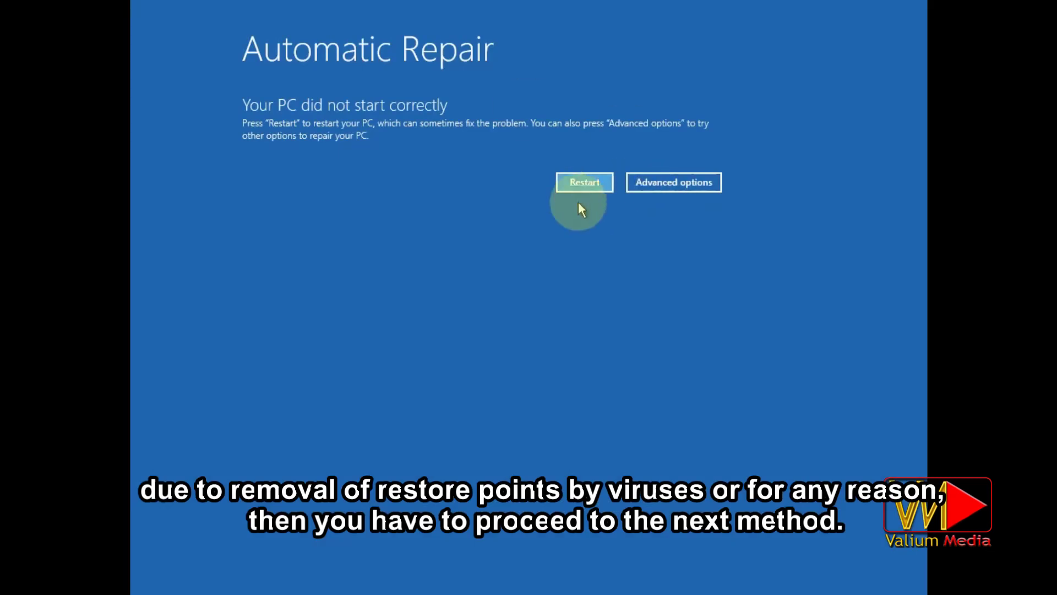
{"action": "left_click", "coordinate": [582, 184]}
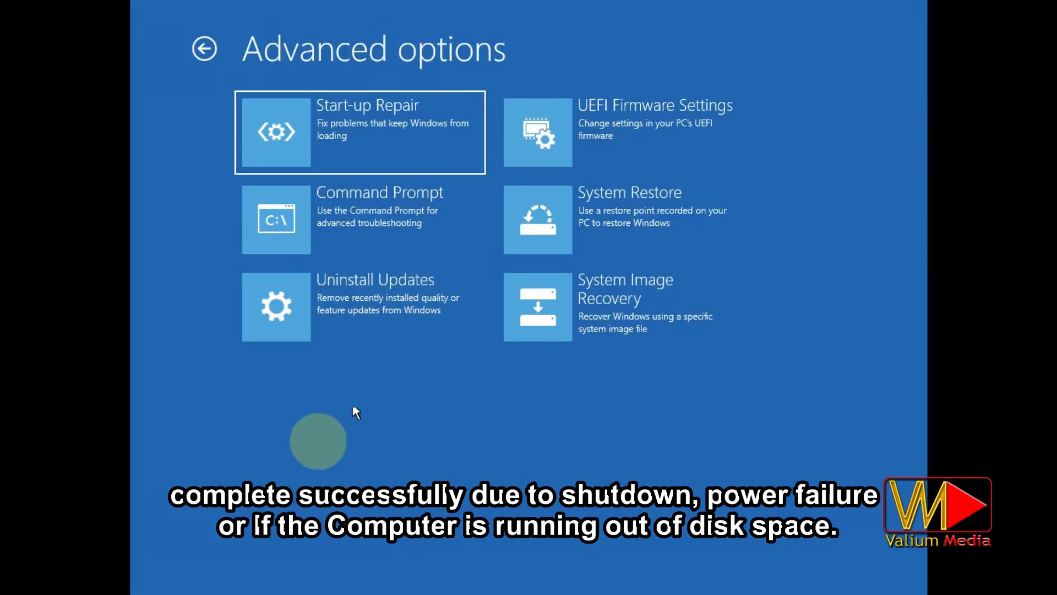
Open Command Prompt from the advanced recovery options and list the installed packages with Dism /Image:C:\ /Get-Packages
{"action": "left_click", "coordinate": [322, 228]}
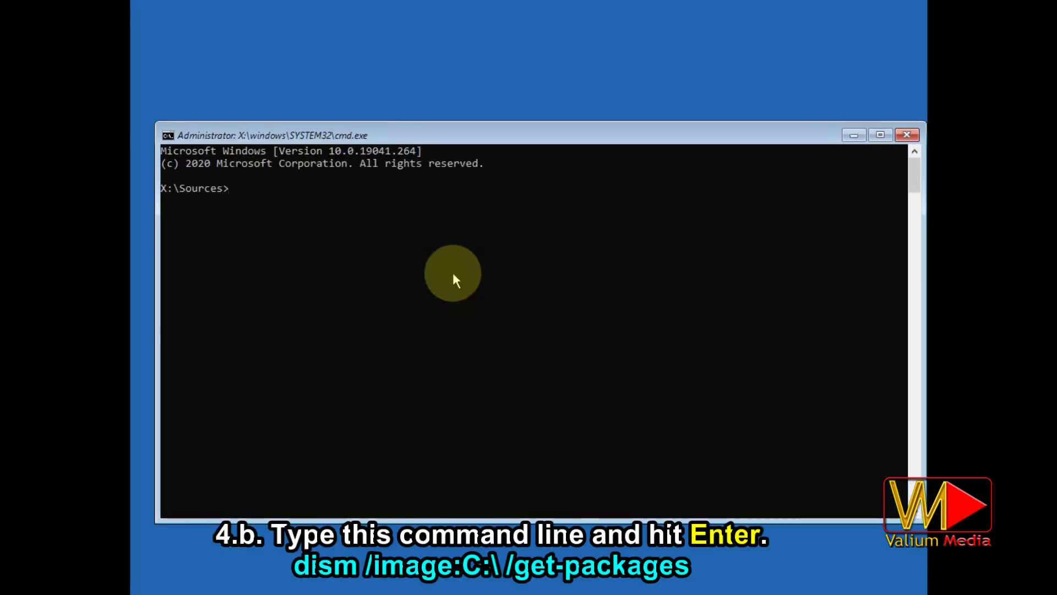
{"action": "type", "text": "Dism /Image:"}
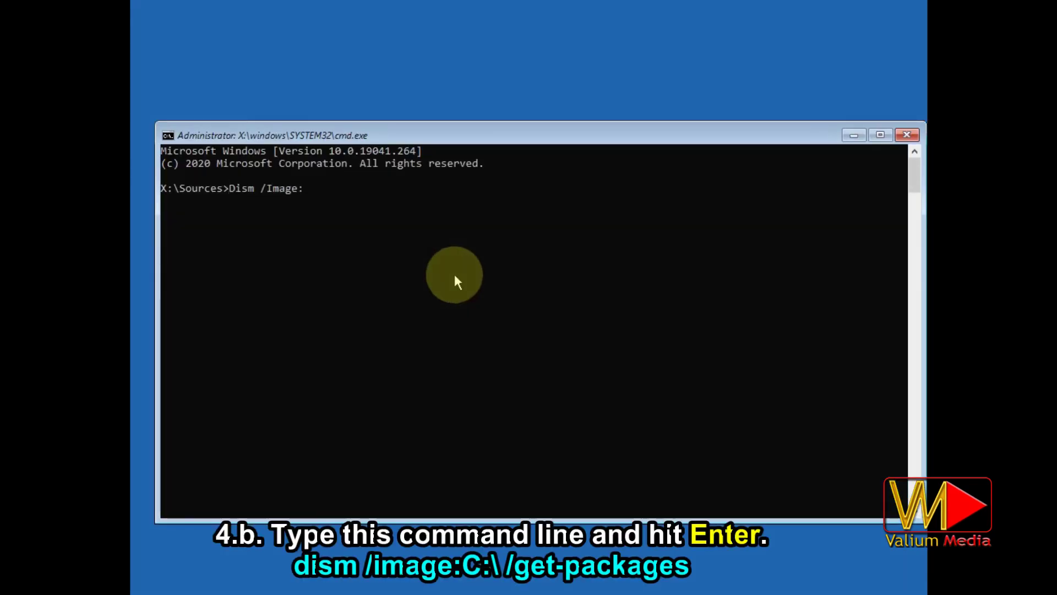
{"action": "type", "text": "C:"}
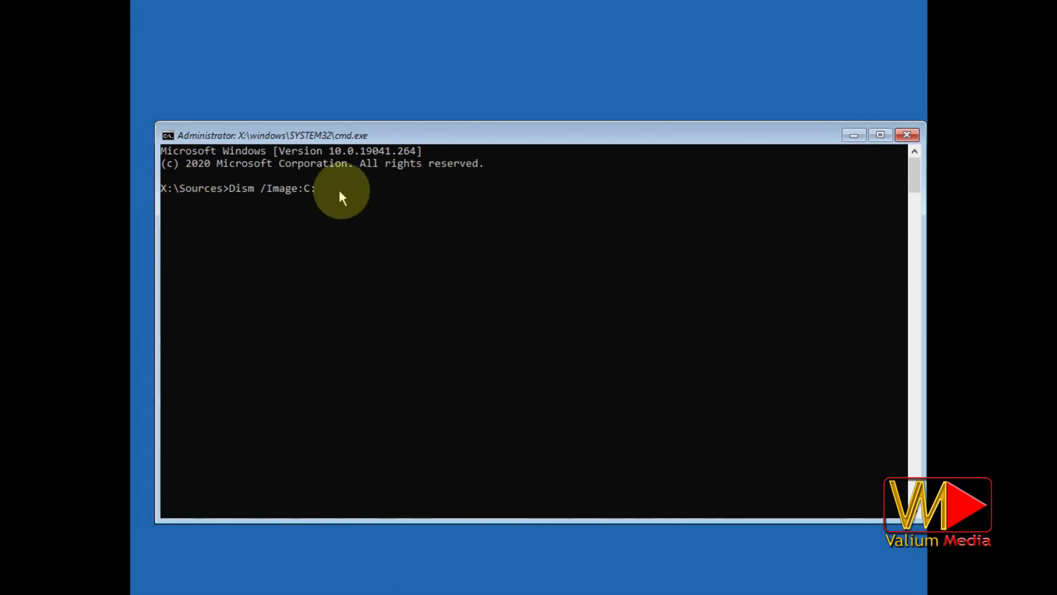
{"action": "type", "text": "\\ /Get-Packages"}
{"action": "key", "text": "Return"}
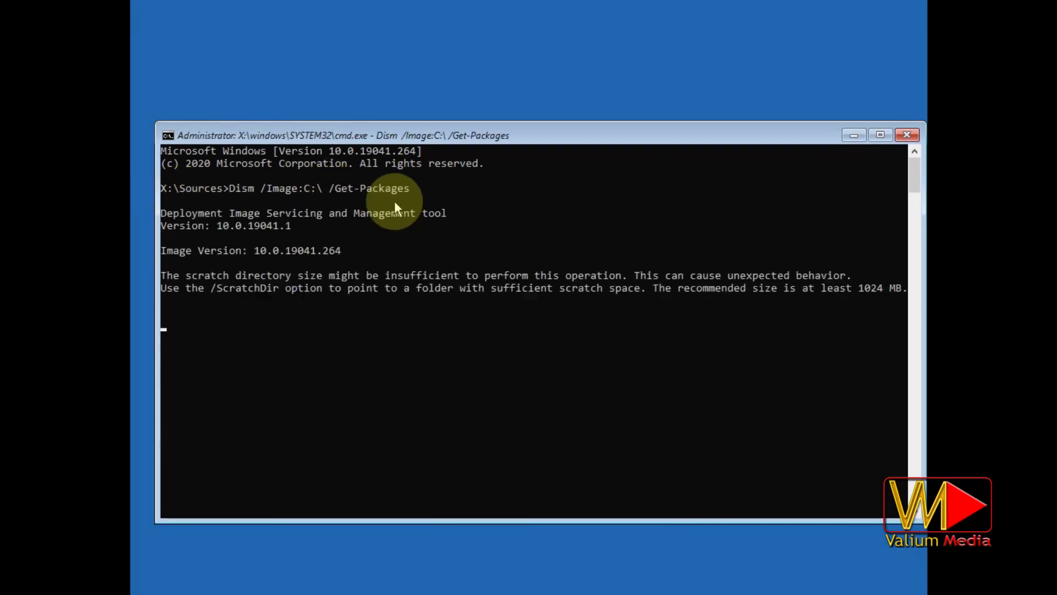
Enter dism.exe /image:c:\ /remove-package /packagename: at the prompt without running it
{"action": "type", "text": "dism.exe"}
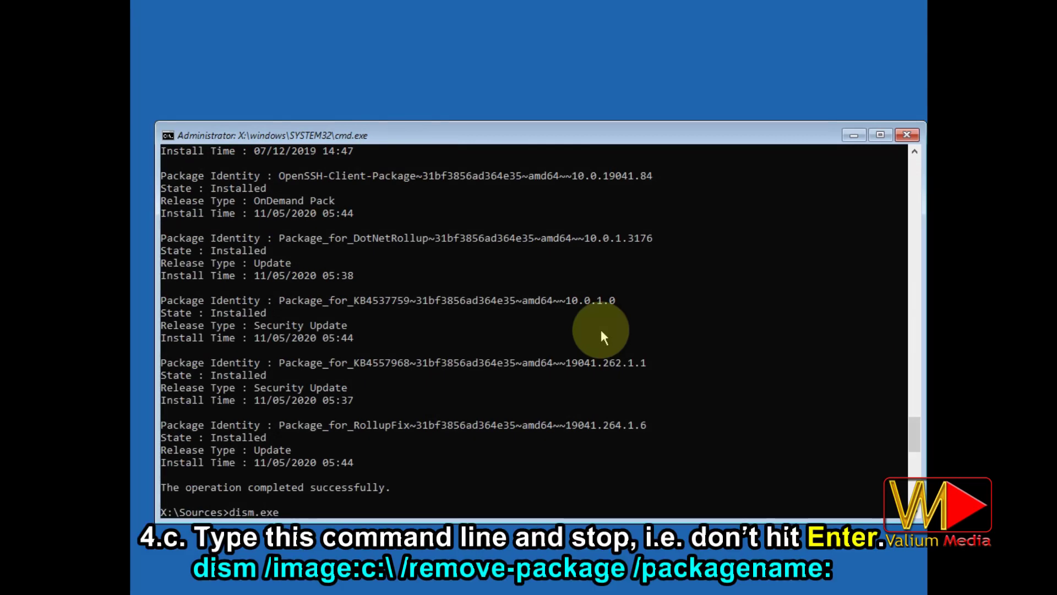
{"action": "type", "text": " /image:c"}
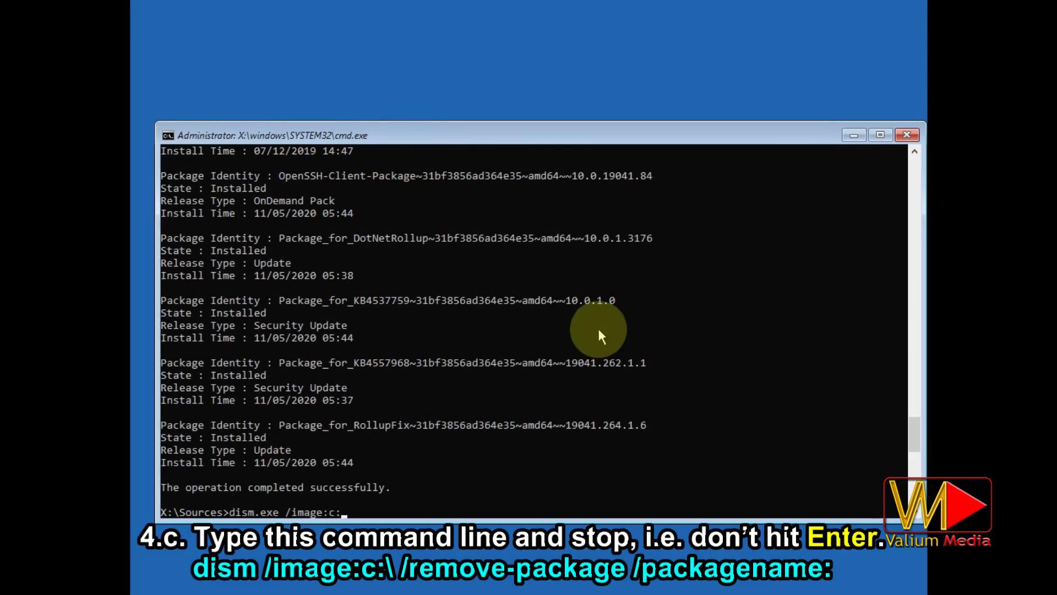
{"action": "type", "text": ":\\ /remove-"}
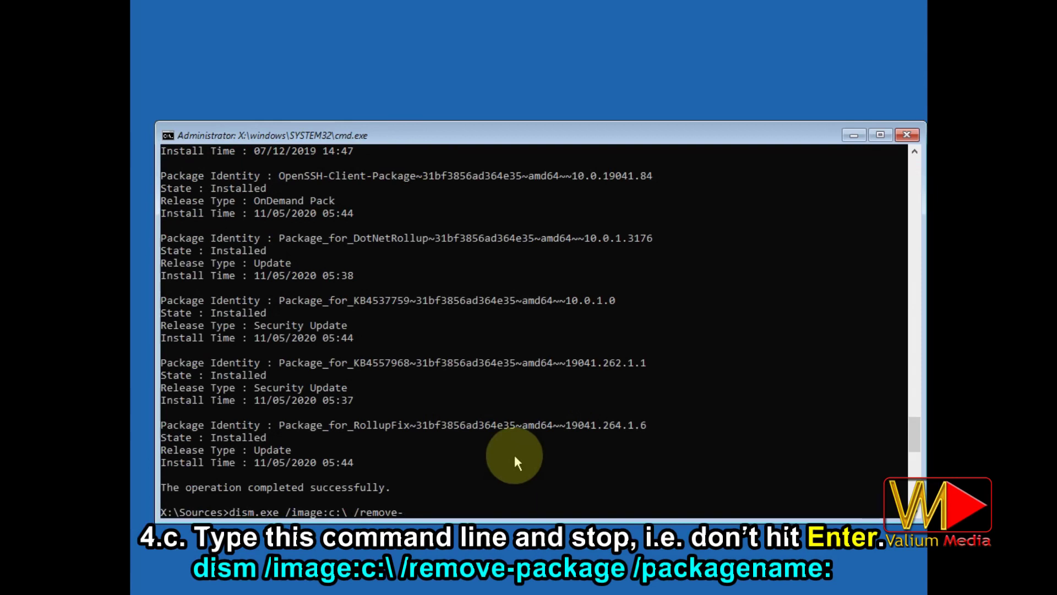
{"action": "type", "text": "package /packagename:"}
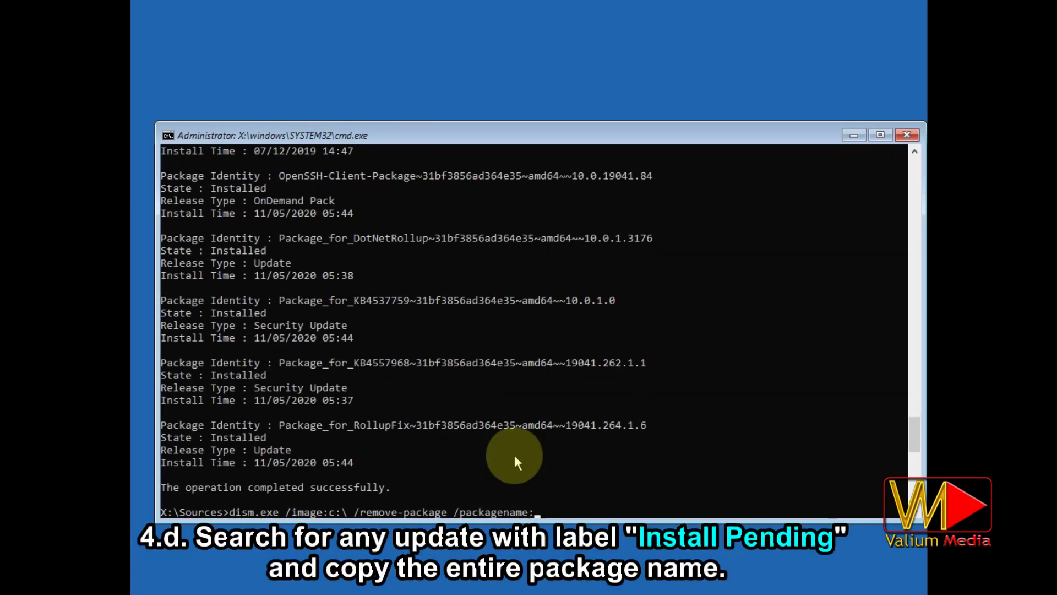
Copy the package name Microsoft-Windows-MSPaint-FoD-Package~31bf3856ad364e35~amd64~~10.0.19041.1 from the list into the removal command and run it
{"action": "scroll", "coordinate": [401, 324], "scroll_direction": "up", "scroll_amount": 7}
{"action": "scroll", "coordinate": [405, 320], "scroll_direction": "up", "scroll_amount": 8}
{"action": "scroll", "coordinate": [495, 375], "scroll_direction": "down", "scroll_amount": 20}
{"action": "scroll", "coordinate": [504, 402], "scroll_direction": "up", "scroll_amount": 20}
{"action": "scroll", "coordinate": [484, 407], "scroll_direction": "up", "scroll_amount": 9}
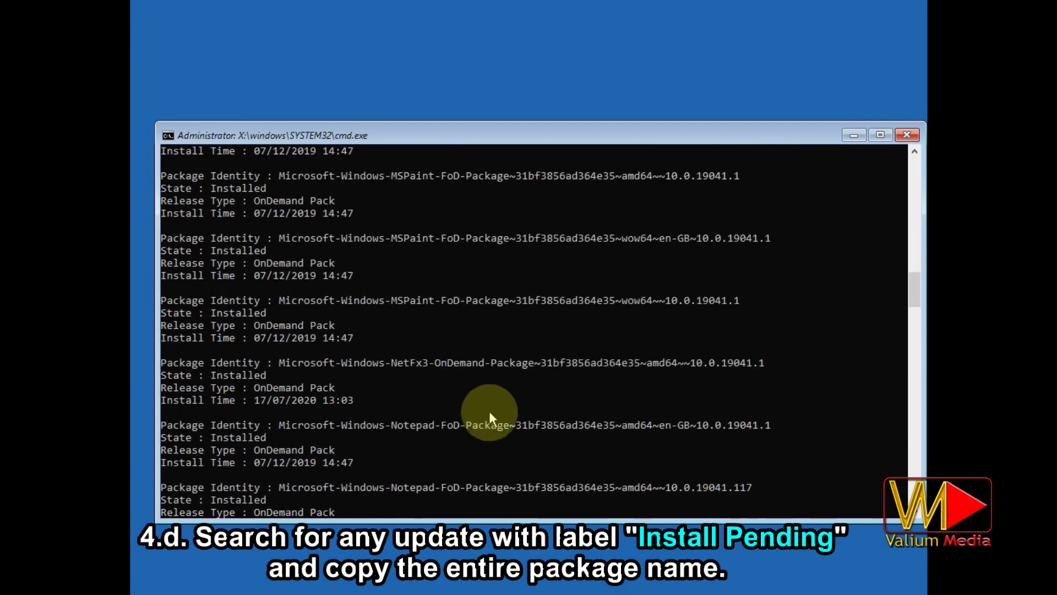
{"action": "left_click", "coordinate": [282, 366]}
{"action": "left_click_drag", "start_coordinate": [281, 365], "coordinate": [296, 375]}
{"action": "key", "text": "Return"}
{"action": "scroll", "coordinate": [407, 386], "scroll_direction": "down", "scroll_amount": 20}
{"action": "type", "text": "Microsoft-Windows-MSPaint-FoD-Package~31bf3856ad364e35~amd64~~10.0.19041.1"}
{"action": "key", "text": "Return"}
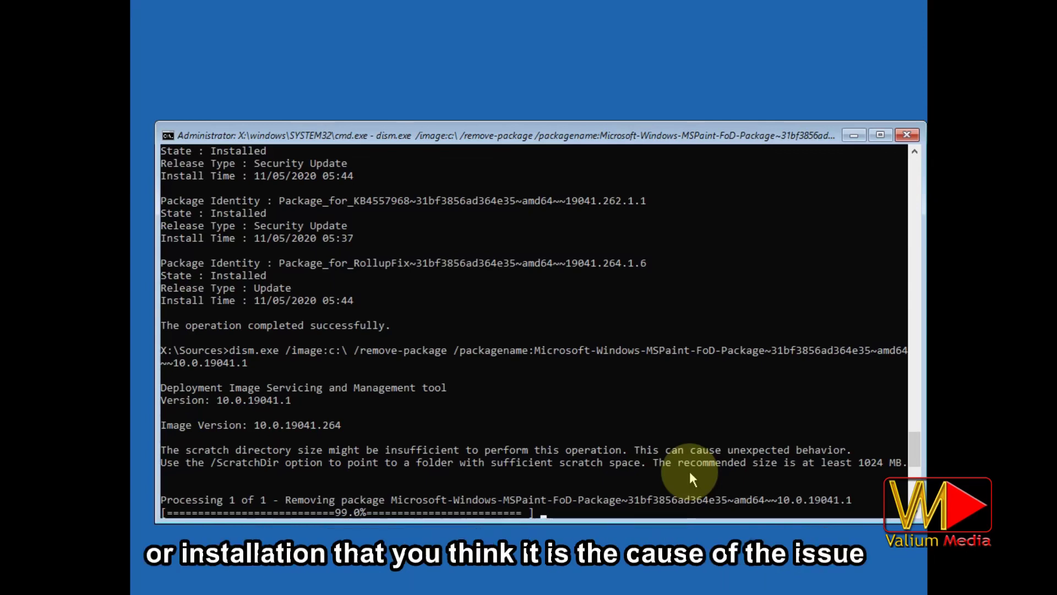
Try to restart the PC with the reboot command at the prompt
{"action": "type", "text": "reboot"}
{"action": "key", "text": "Return"}
{"action": "type", "text": "Reboot"}
{"action": "key", "text": "Return"}
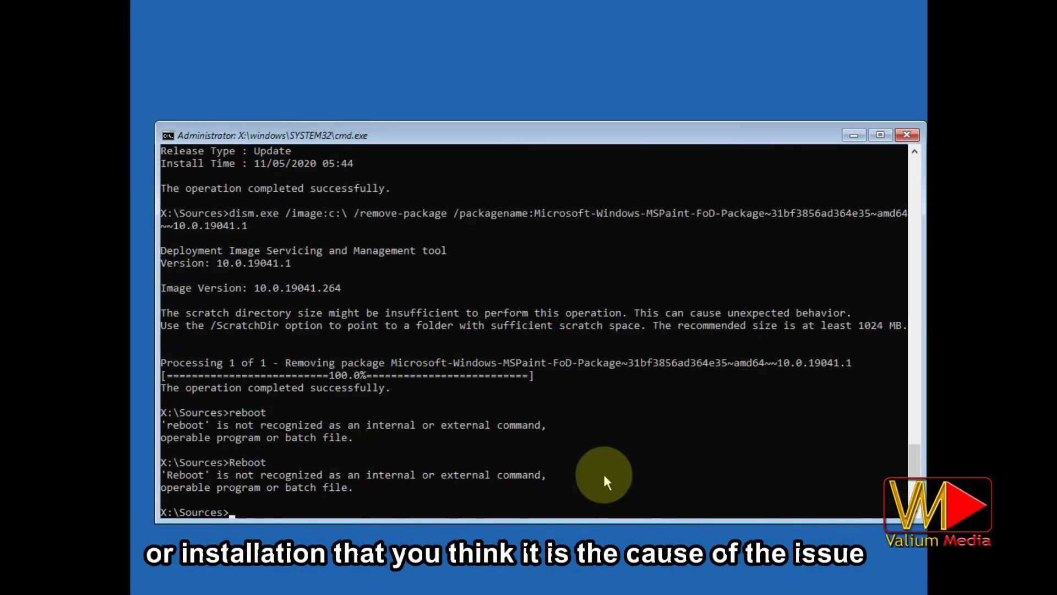
Close the Command Prompt and exit the recovery environment to continue to Windows 10
{"action": "scroll", "coordinate": [628, 342], "scroll_direction": "up", "scroll_amount": 4}
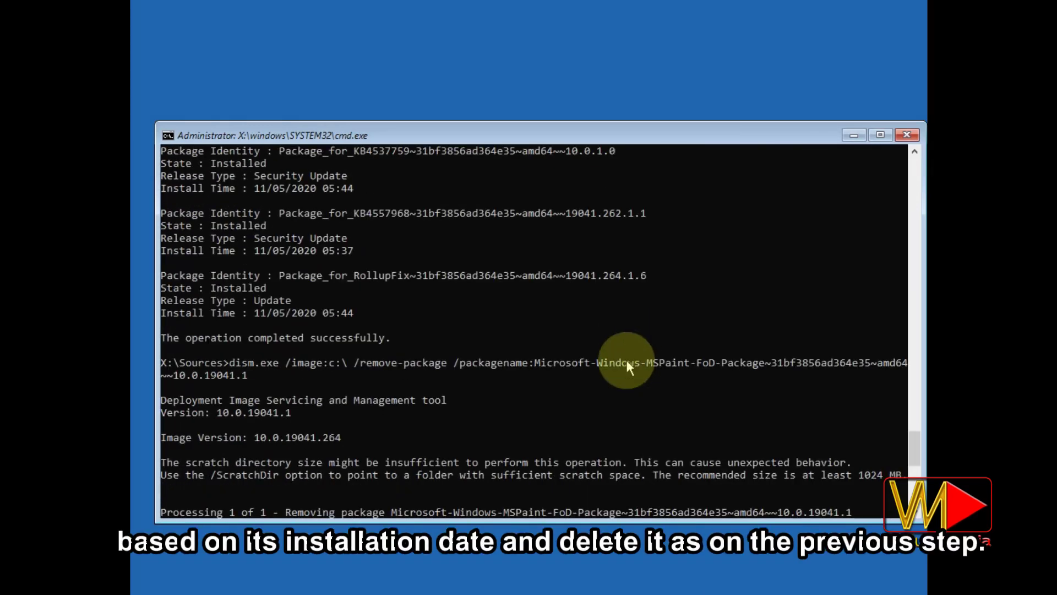
{"action": "left_click", "coordinate": [898, 134]}
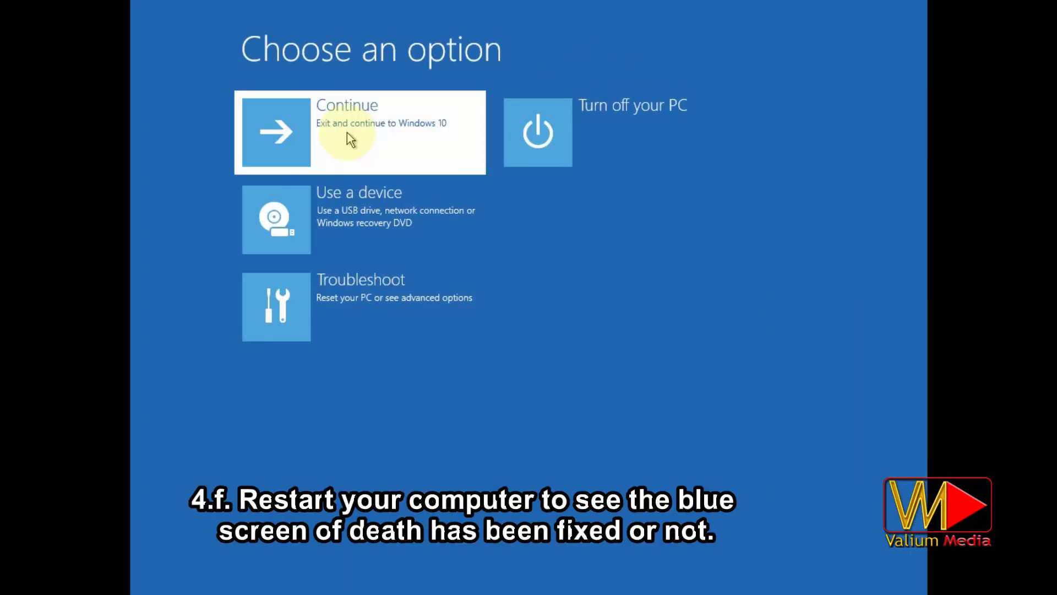
{"action": "left_click", "coordinate": [347, 132]}
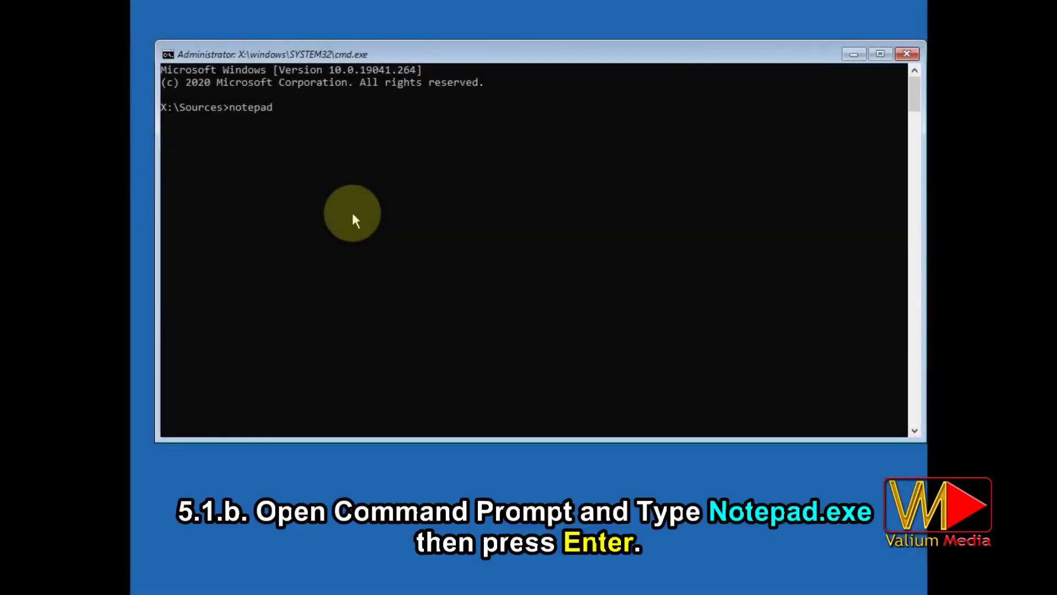
Launch notepad.exe from the Command Prompt, check the drive letters under This PC in its Open dialog, and close Notepad
{"action": "type", "text": ".exe"}
{"action": "key", "text": "Return"}
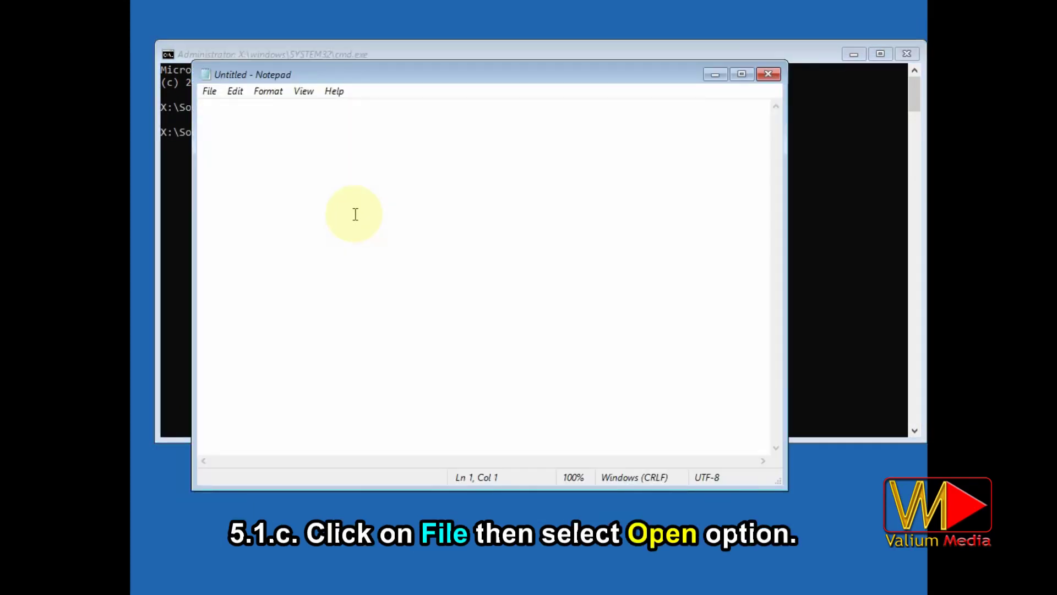
{"action": "left_click", "coordinate": [209, 91]}
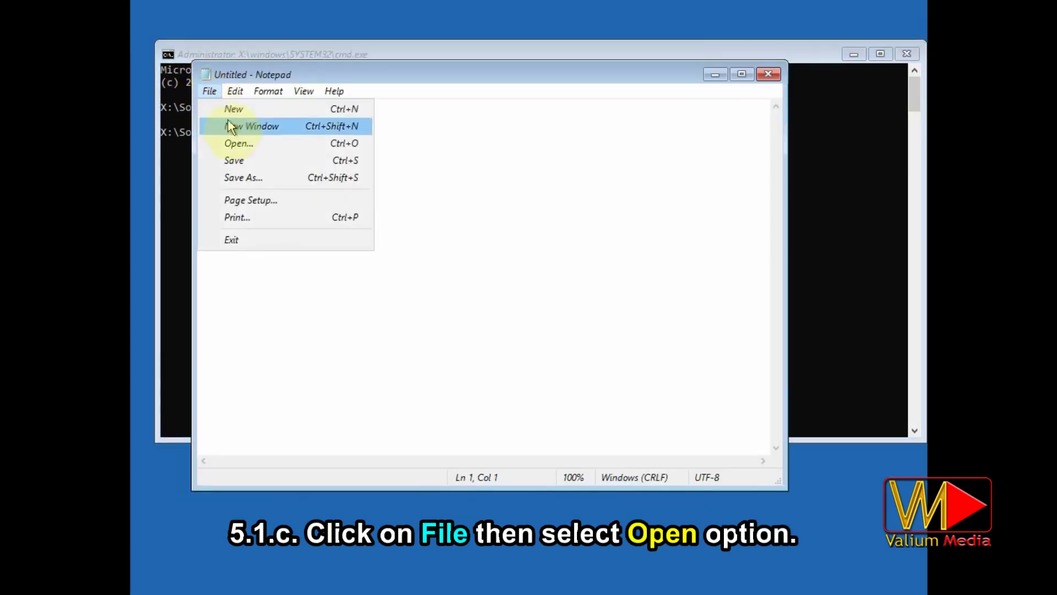
{"action": "left_click", "coordinate": [234, 143]}
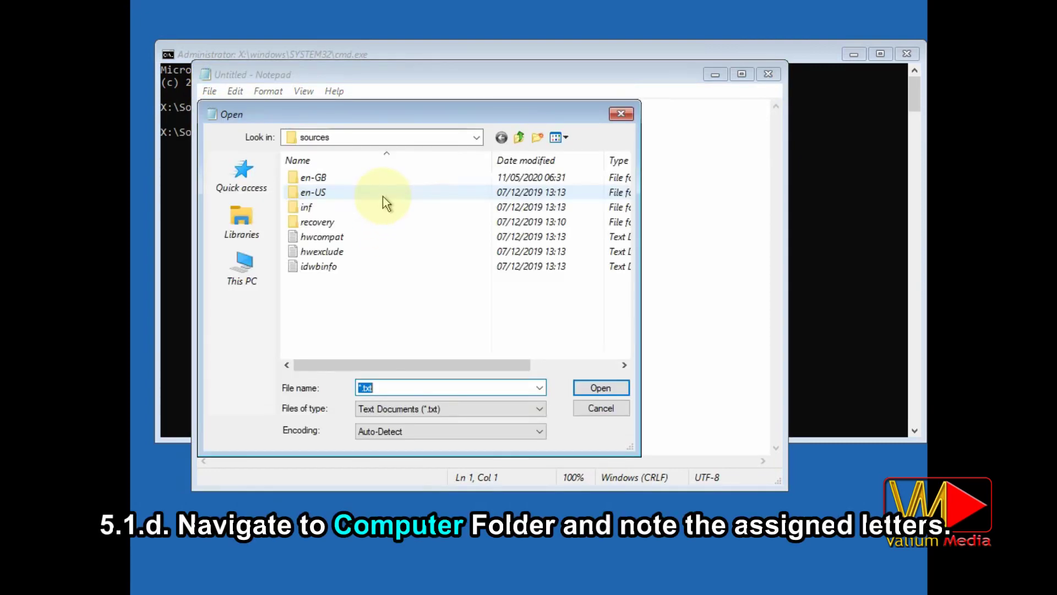
{"action": "left_click", "coordinate": [238, 272]}
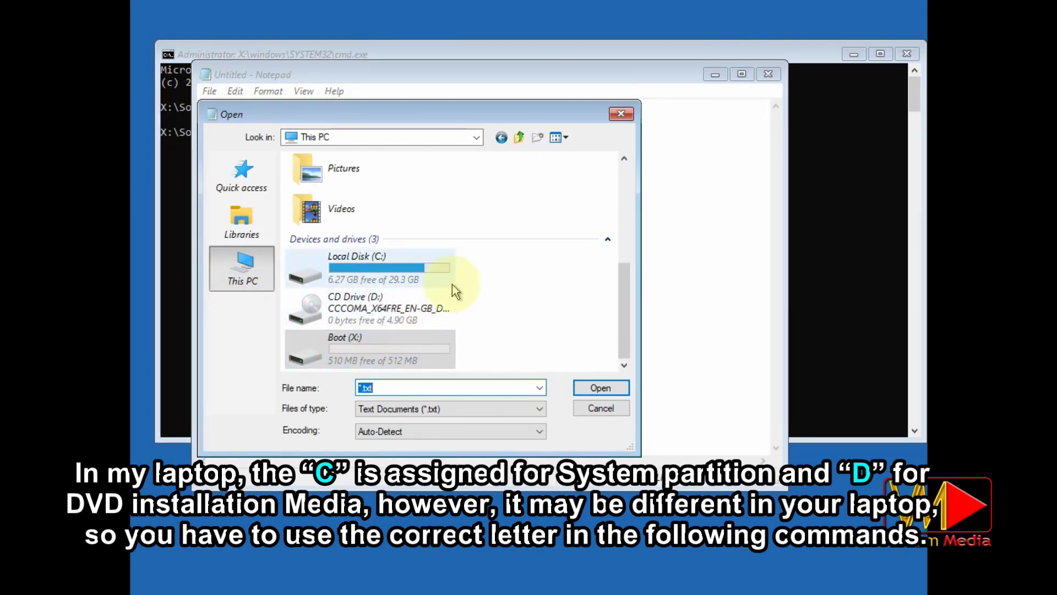
{"action": "left_click", "coordinate": [621, 115]}
{"action": "left_click", "coordinate": [758, 76]}
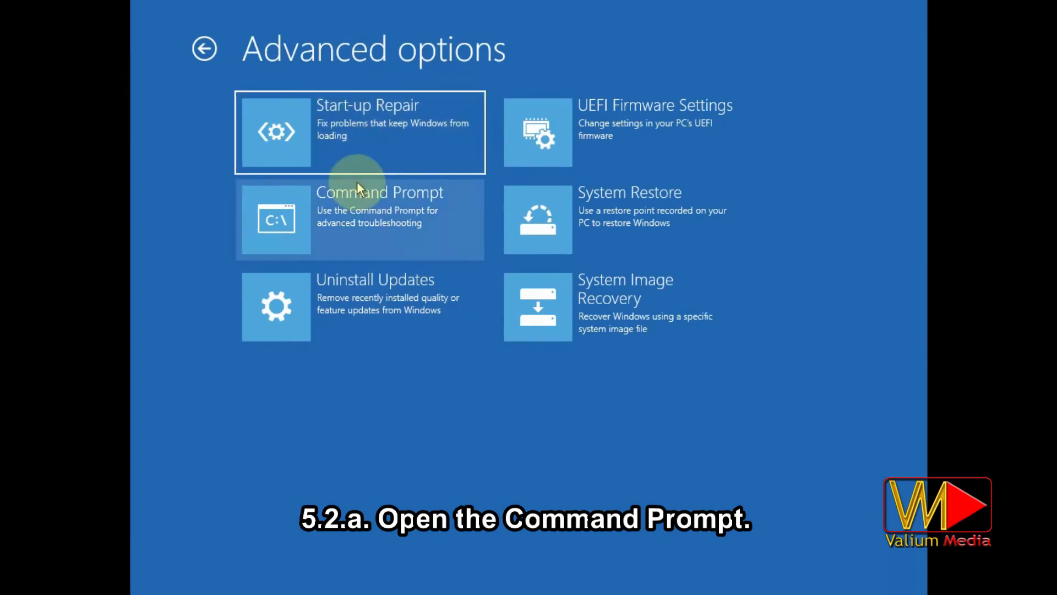
Open Command Prompt from the advanced options and run DISM /Image:C:\ /Cleanup-Image /ScanHealth
{"action": "left_click", "coordinate": [355, 225]}
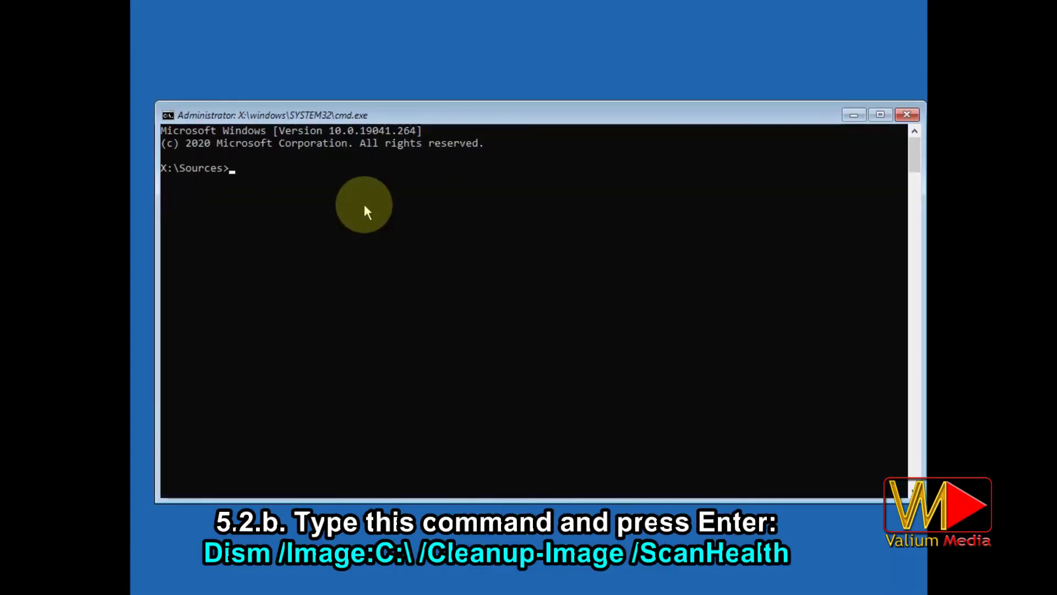
{"action": "type", "text": "DISM /Image:C:\\ /Cleanup-Image "}
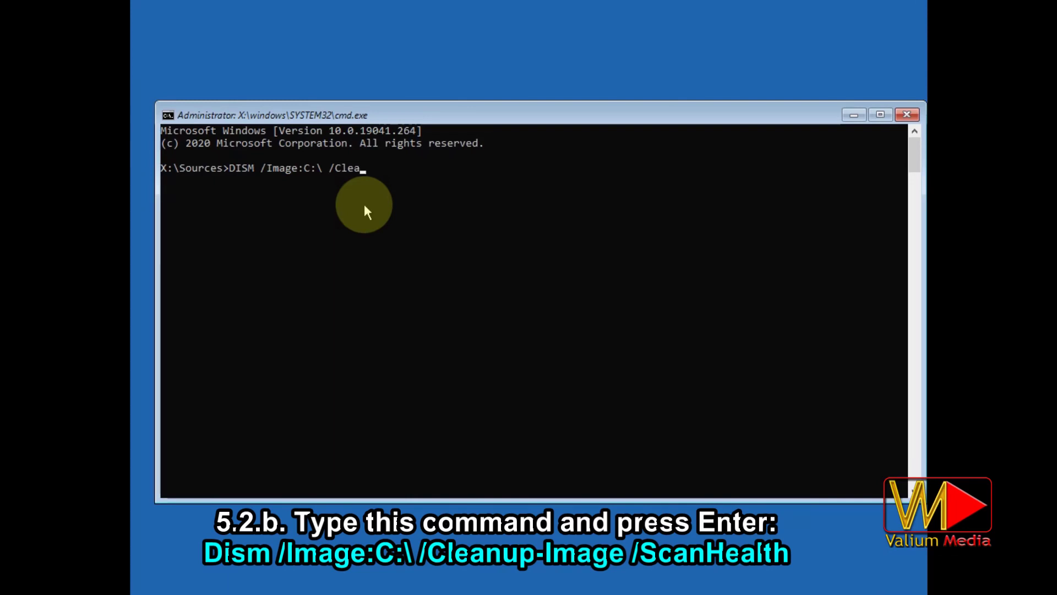
{"action": "type", "text": "/ScanHealth"}
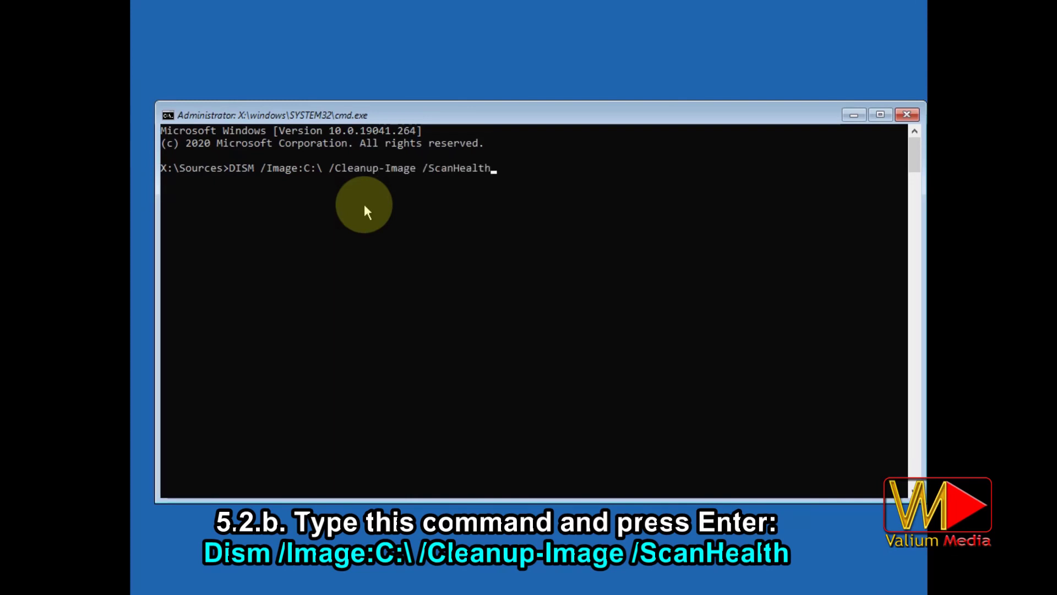
{"action": "key", "text": "Return"}
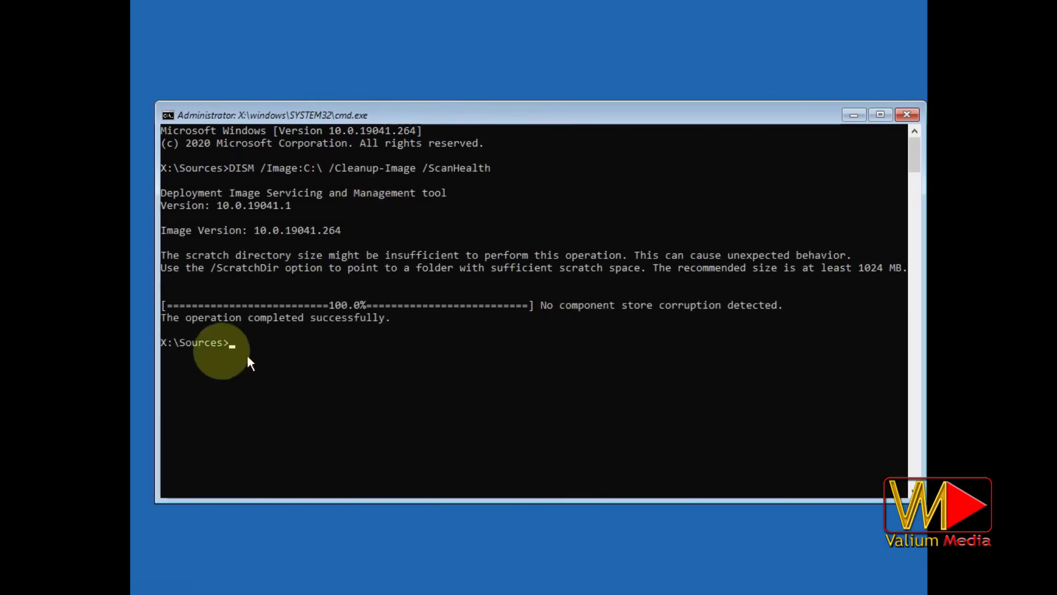
Reuse the previous DISM command with ScanHealth replaced by CheckHealth, and run it on the C: image
{"action": "left_click_drag", "start_coordinate": [232, 171], "coordinate": [471, 169]}
{"action": "right_click", "coordinate": [488, 164]}
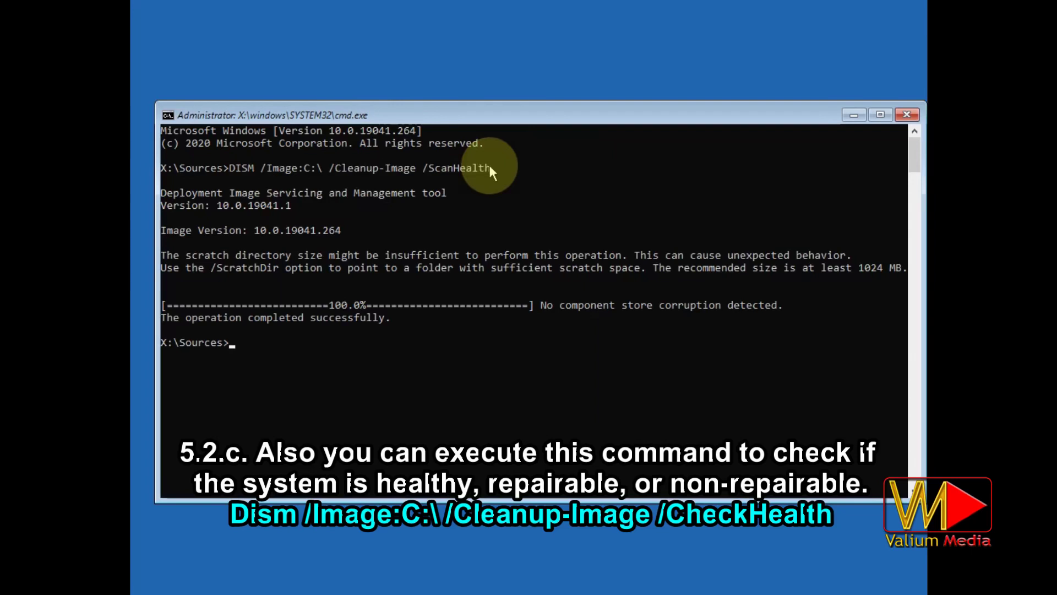
{"action": "scroll", "coordinate": [453, 190], "scroll_direction": "down", "scroll_amount": 6}
{"action": "right_click", "coordinate": [350, 164]}
{"action": "key", "text": "BackSpace"}
{"action": "key", "text": "BackSpace"}
{"action": "key", "text": "BackSpace"}
{"action": "key", "text": "BackSpace"}
{"action": "key", "text": "BackSpace"}
{"action": "key", "text": "BackSpace"}
{"action": "key", "text": "BackSpace"}
{"action": "key", "text": "BackSpace"}
{"action": "key", "text": "BackSpace"}
{"action": "key", "text": "BackSpace"}
{"action": "type", "text": "CheckHealth"}
{"action": "key", "text": "Return"}
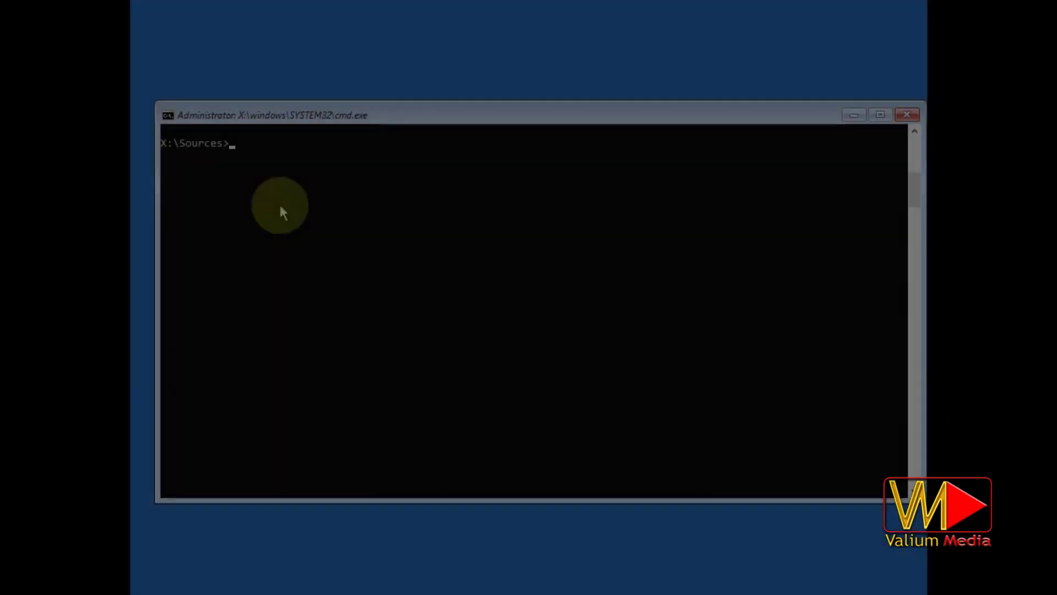
Repair the offline Windows image by running DISM /Image:C:\ /Cleanup-Image /RestoreHealth
{"action": "type", "text": "DISM /Image:/"}
{"action": "key", "text": "BackSpace"}
{"action": "type", "text": "C:\\ /Clean"}
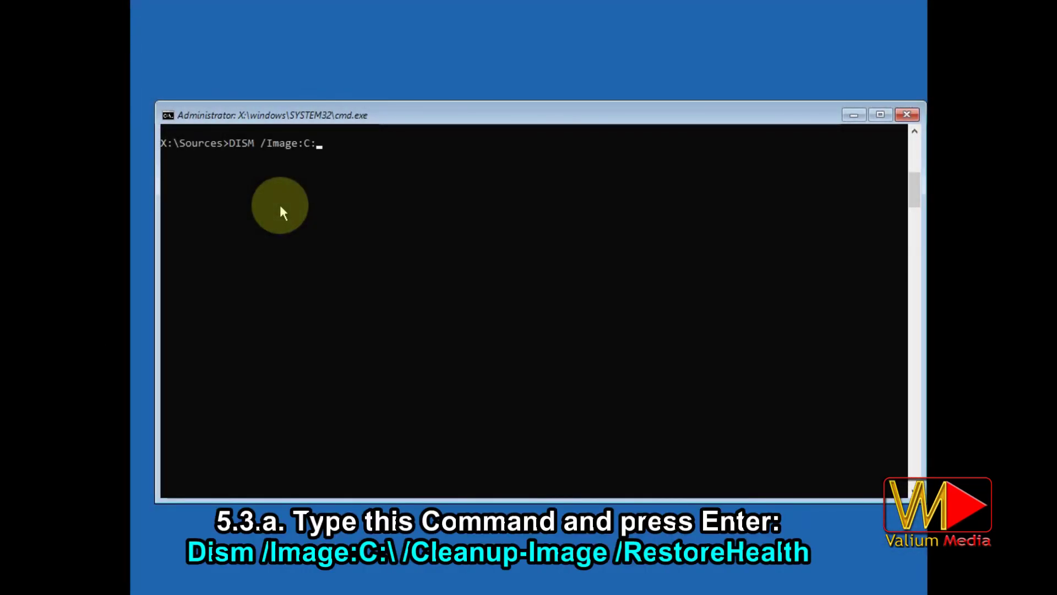
{"action": "type", "text": "up-Image /RestoreHealth"}
{"action": "key", "text": "Return"}
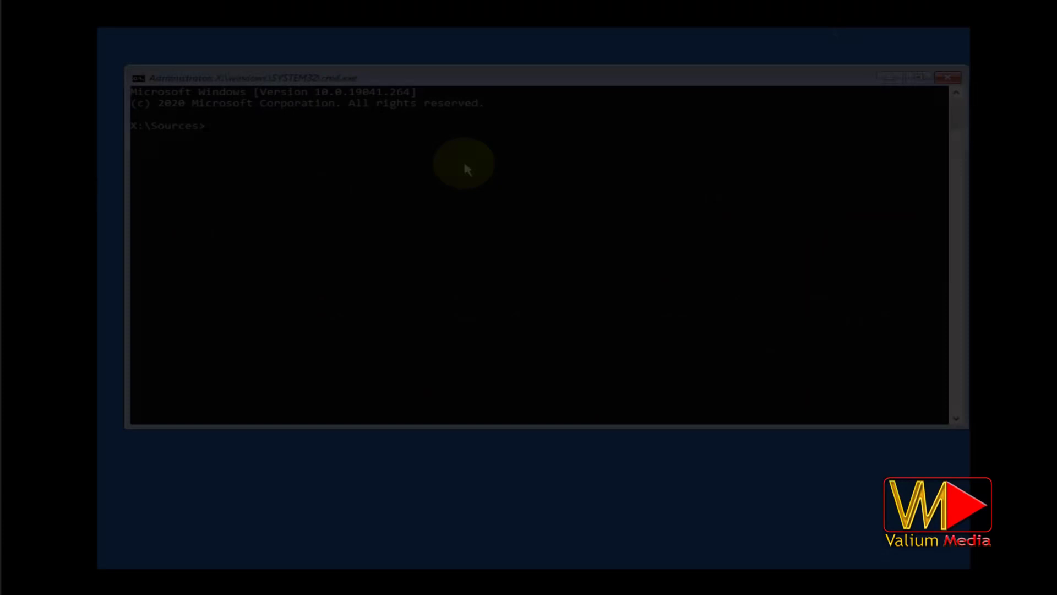
Check the component store of the offline image with DISM /Image:c:\ /Cleanup-Image /CheckHealth
{"action": "type", "text": "DISM /Image:c:"}
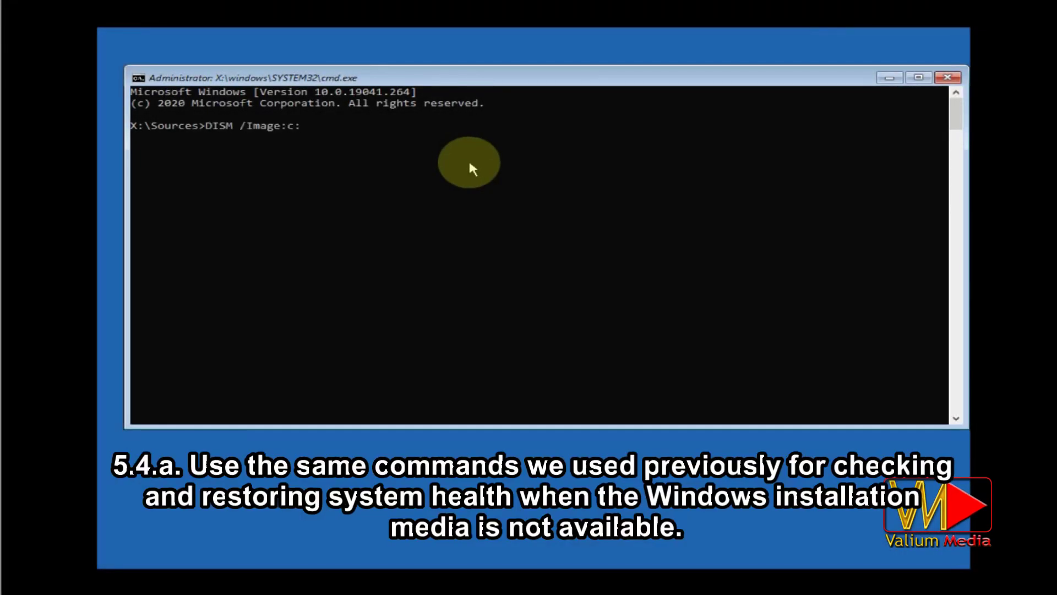
{"action": "type", "text": "\\ /Cleanup-Image /CheckHealth"}
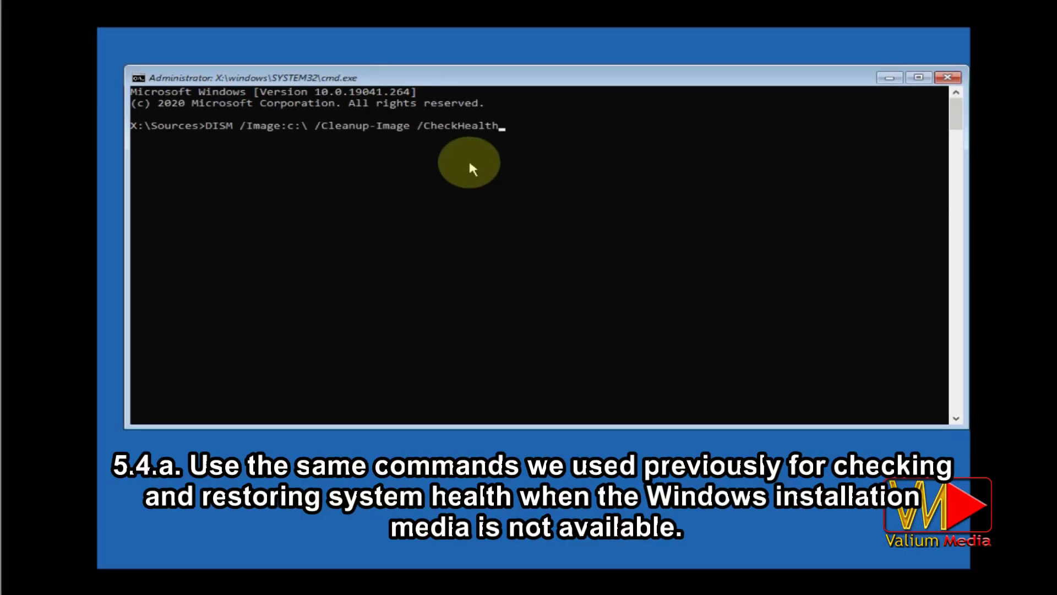
{"action": "key", "text": "Return"}
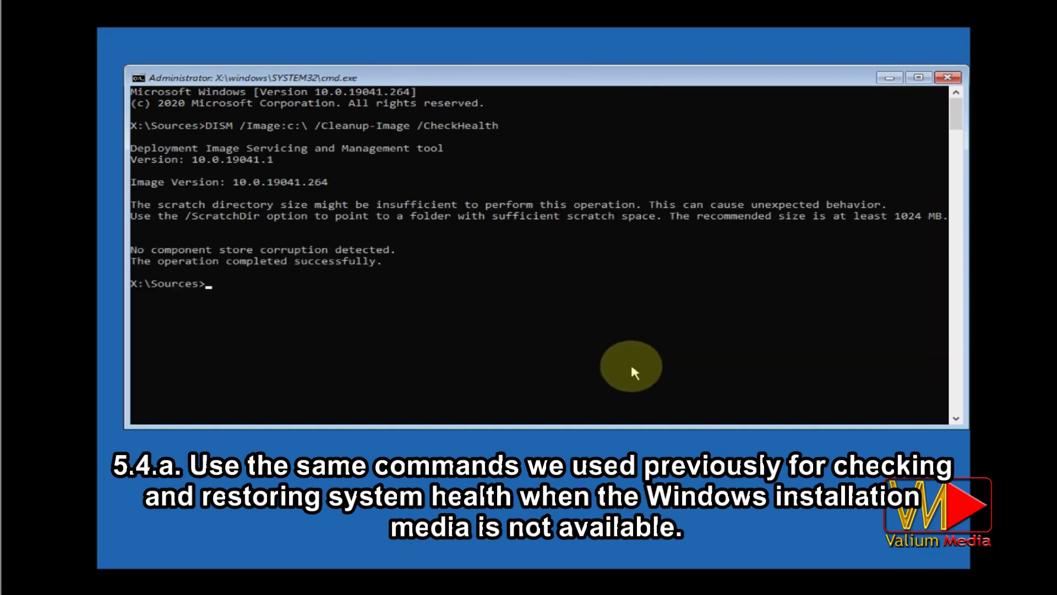
Repair the offline image from the installation media by running DISM /Image:c:\ /Cleanup-Image /RestoreHealth /source:WIM:D:\Sources\install.wim:1 /LimitAccess, reusing the start of the previous command
{"action": "left_click_drag", "start_coordinate": [205, 125], "coordinate": [422, 138]}
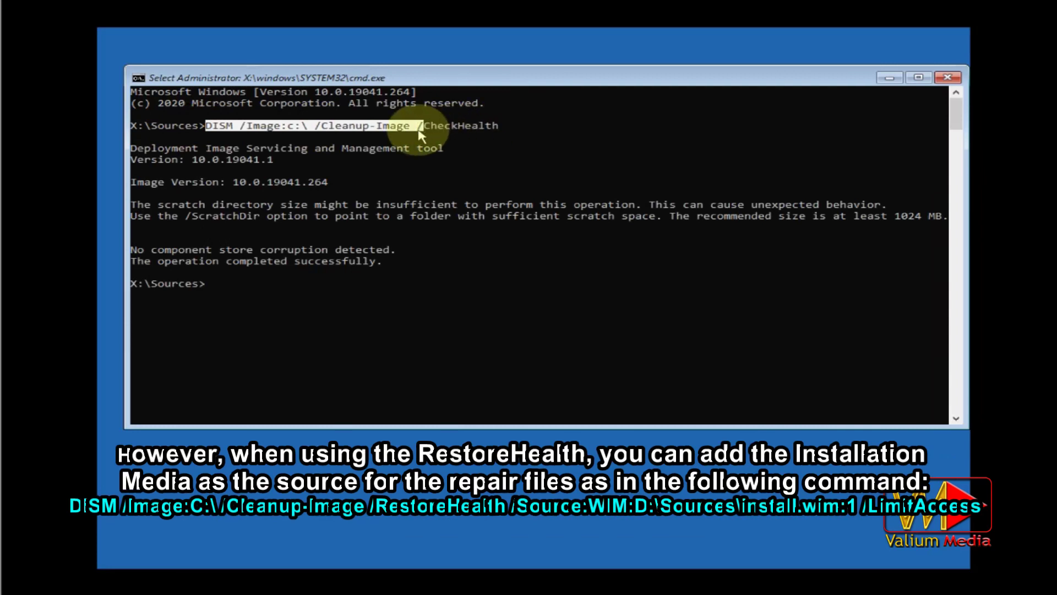
{"action": "right_click", "coordinate": [421, 137]}
{"action": "right_click", "coordinate": [317, 282]}
{"action": "type", "text": "RestoreHealth"}
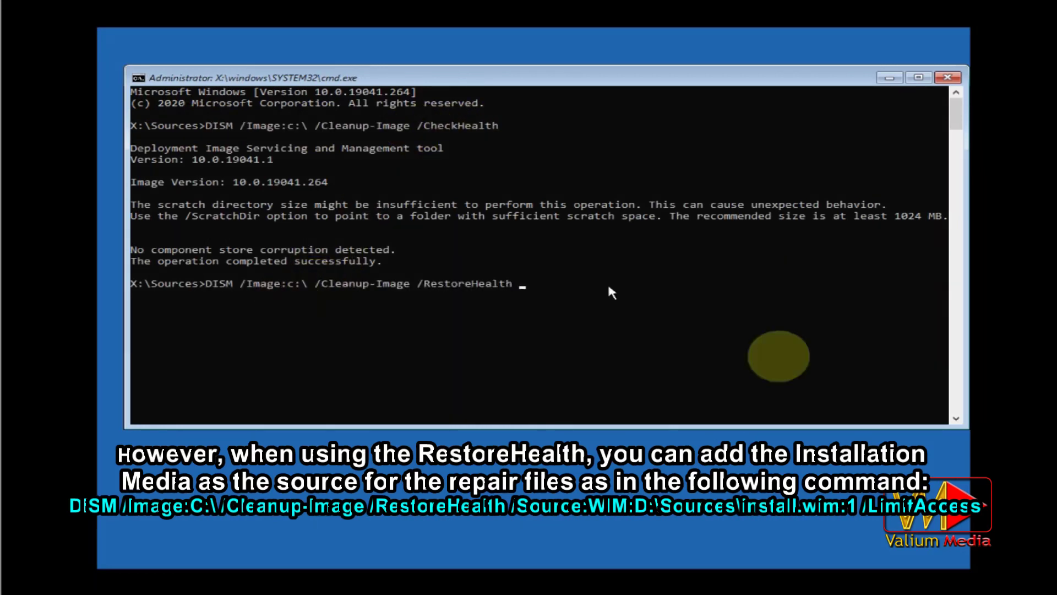
{"action": "type", "text": " /source:WIM:D:\\sOUR"}
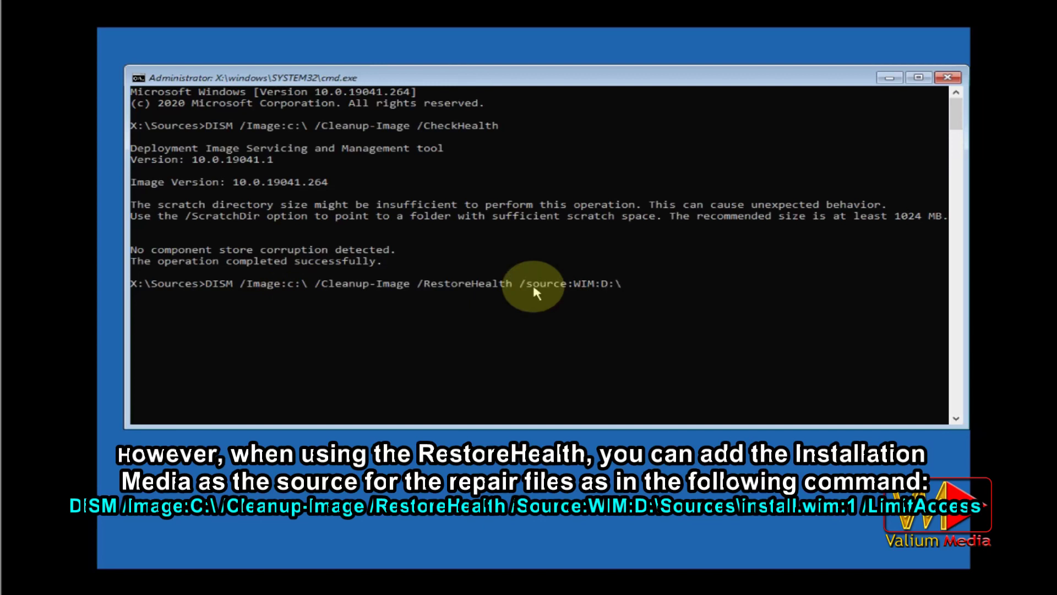
{"action": "key", "text": "BackSpace"}
{"action": "key", "text": "BackSpace"}
{"action": "key", "text": "BackSpace"}
{"action": "key", "text": "BackSpace"}
{"action": "type", "text": "Sources\\install.wim:1 /LimitAccess"}
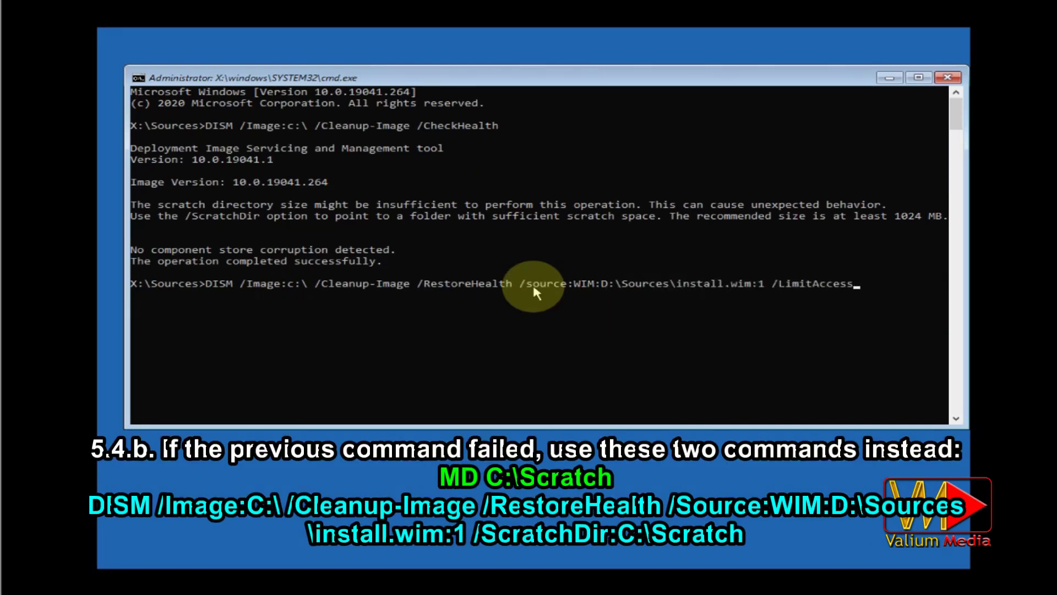
{"action": "key", "text": "Return"}
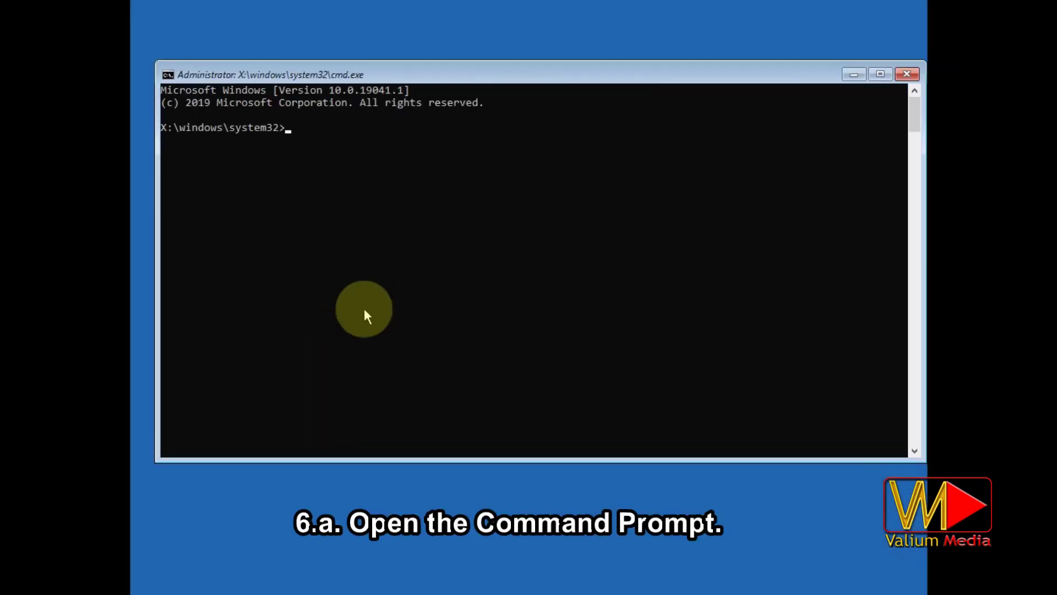
Try to check the current drive for bad sectors by running CHKDSK /R
{"action": "type", "text": "CHKDSK"}
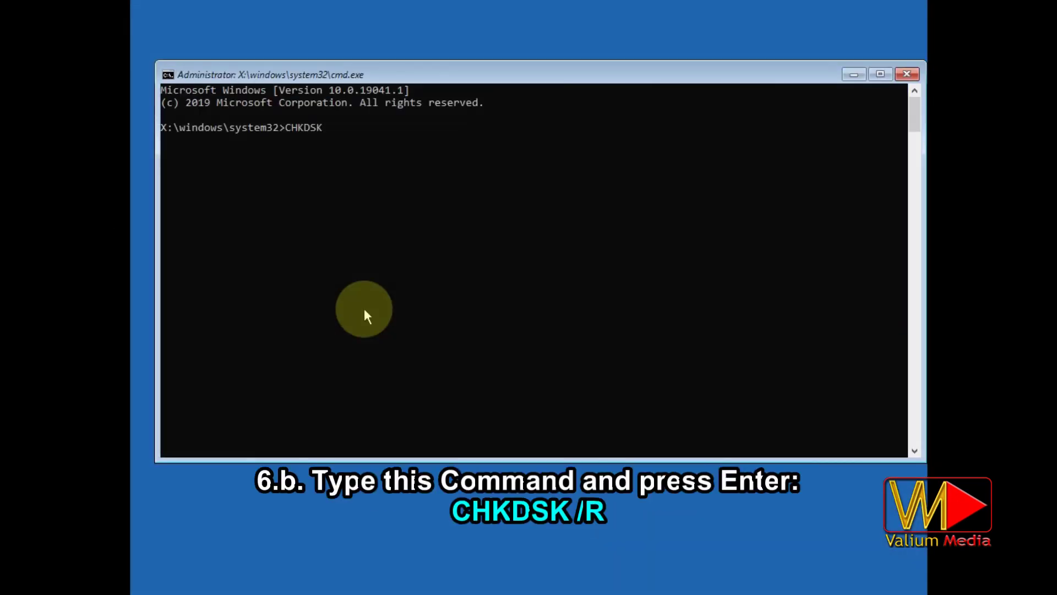
{"action": "type", "text": " /R"}
{"action": "key", "text": "Return"}
Check and repair the C: drive by running CHKDSK C: /F /R, followed by CHKDSK C: /F /R /X
{"action": "type", "text": "C"}
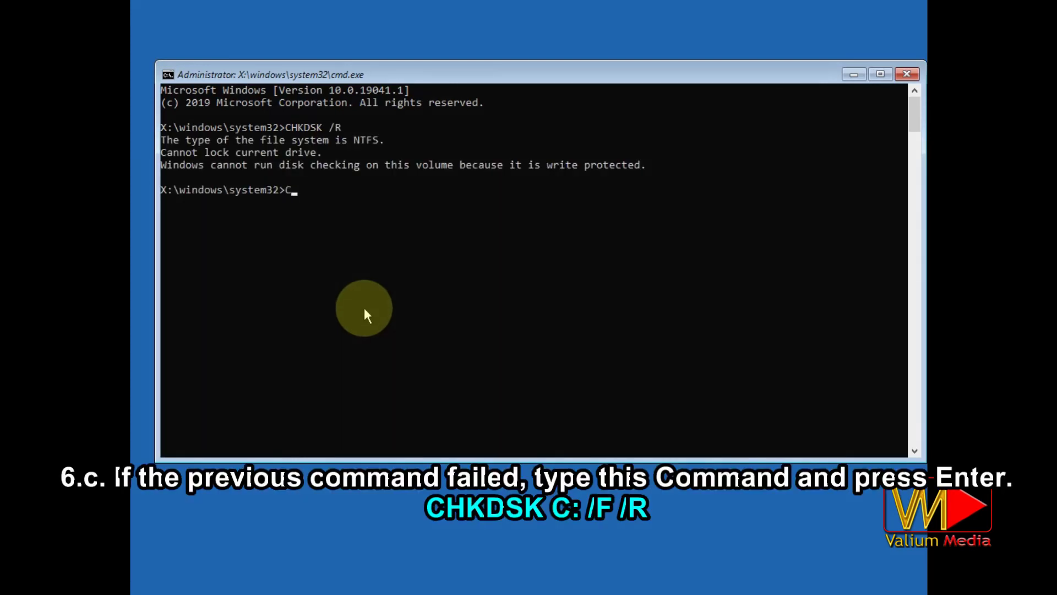
{"action": "type", "text": "HKDSK C: /F /R"}
{"action": "key", "text": "Return"}
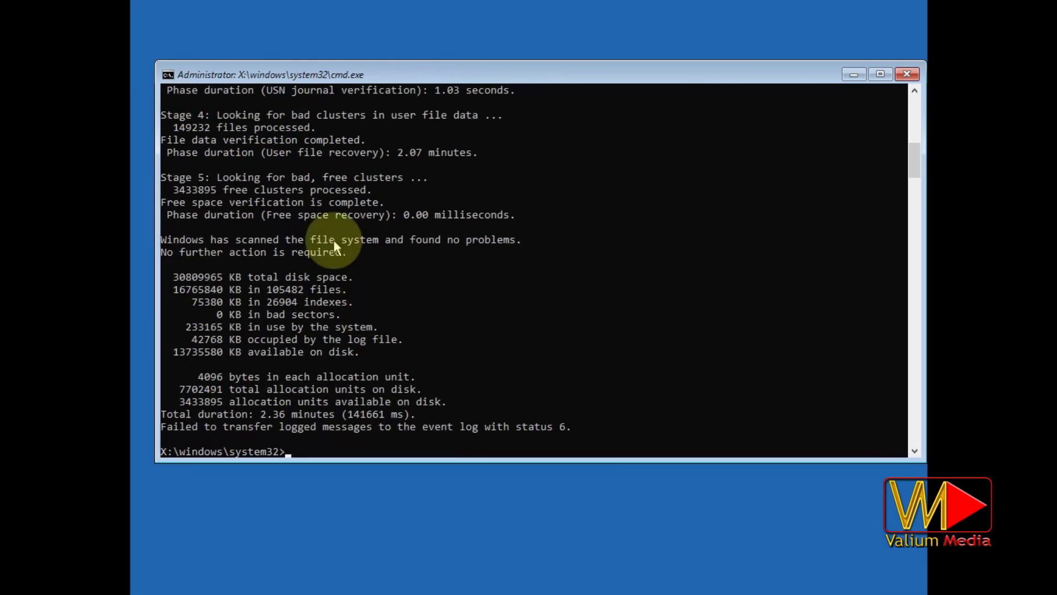
{"action": "type", "text": "CHKDSK C: /F /R /X"}
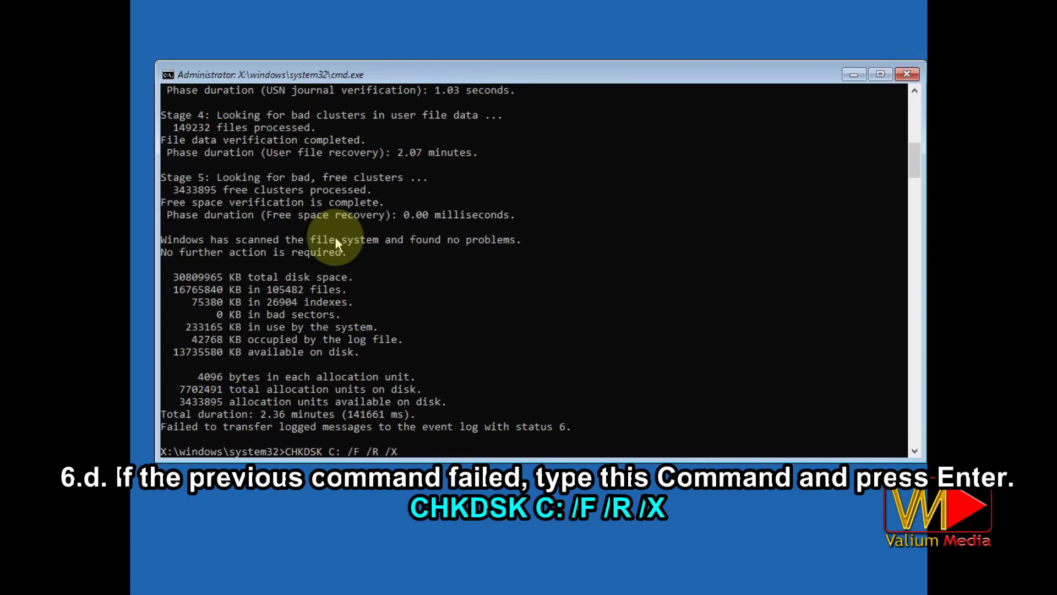
{"action": "key", "text": "Return"}
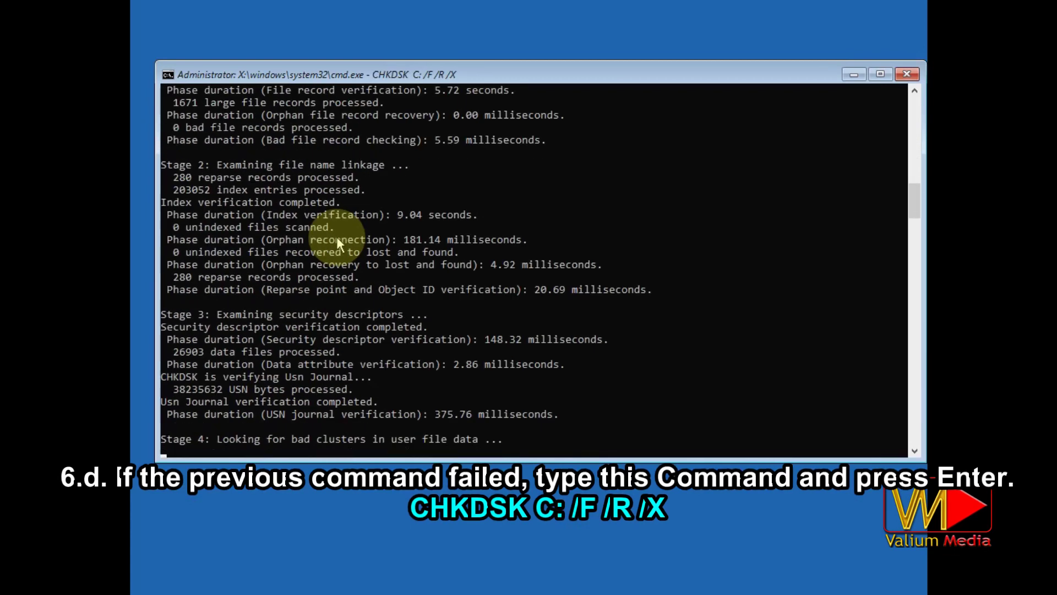
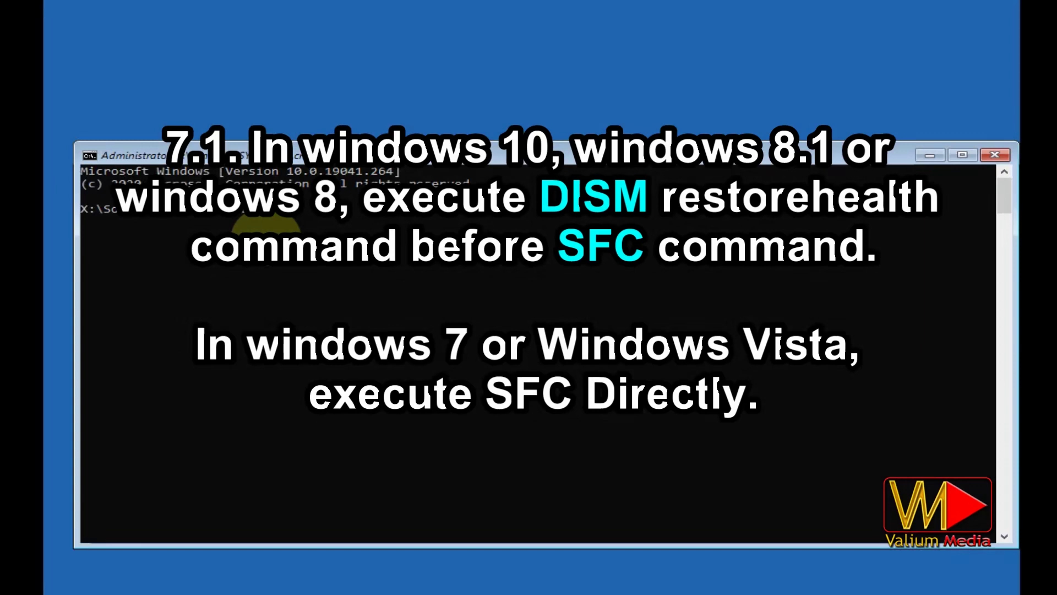
Repair the offline image with DISM /IMAGE:C:\ /Cleanup-image /RestoreHealth and scan the system files with SFC /Scannow
{"action": "type", "text": "ces>DISM /IMAGE:C:\\ /Cleanup-i"}
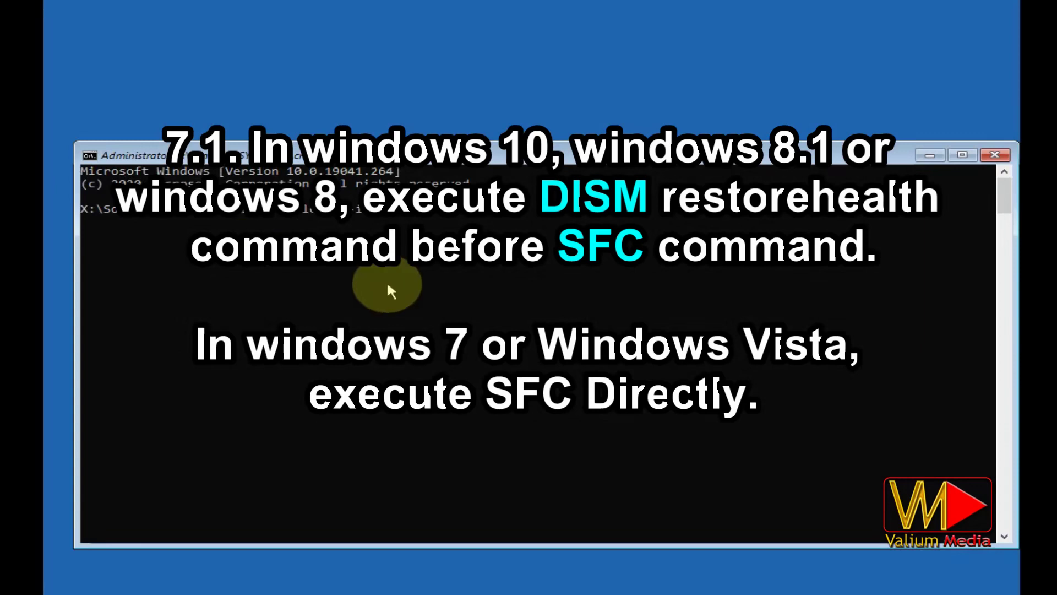
{"action": "type", "text": "mage /RestoreHealth"}
{"action": "key", "text": "Return"}
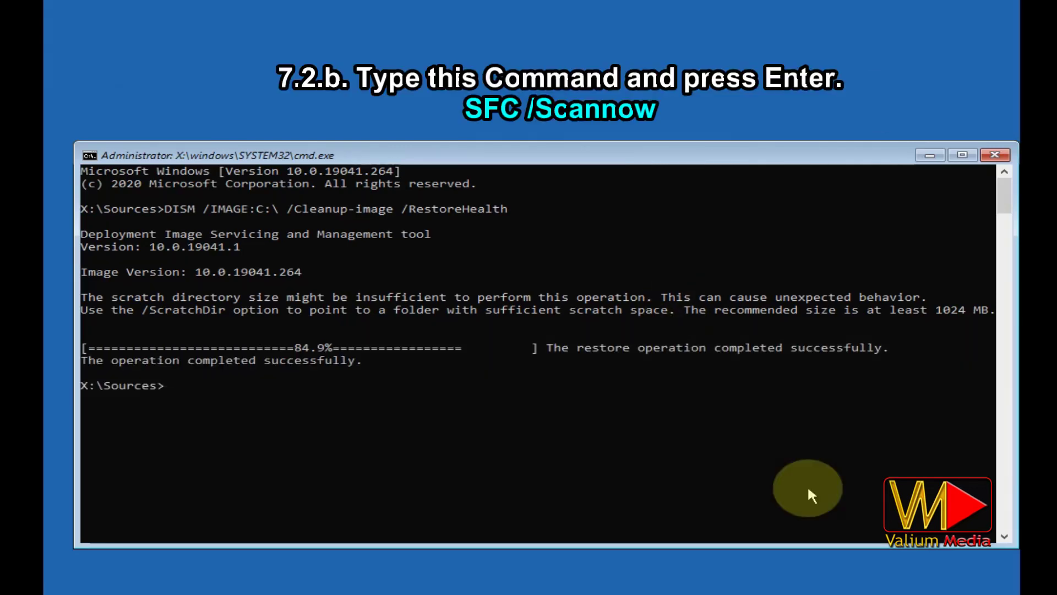
{"action": "type", "text": "SFC /Scannow"}
{"action": "key", "text": "Return"}
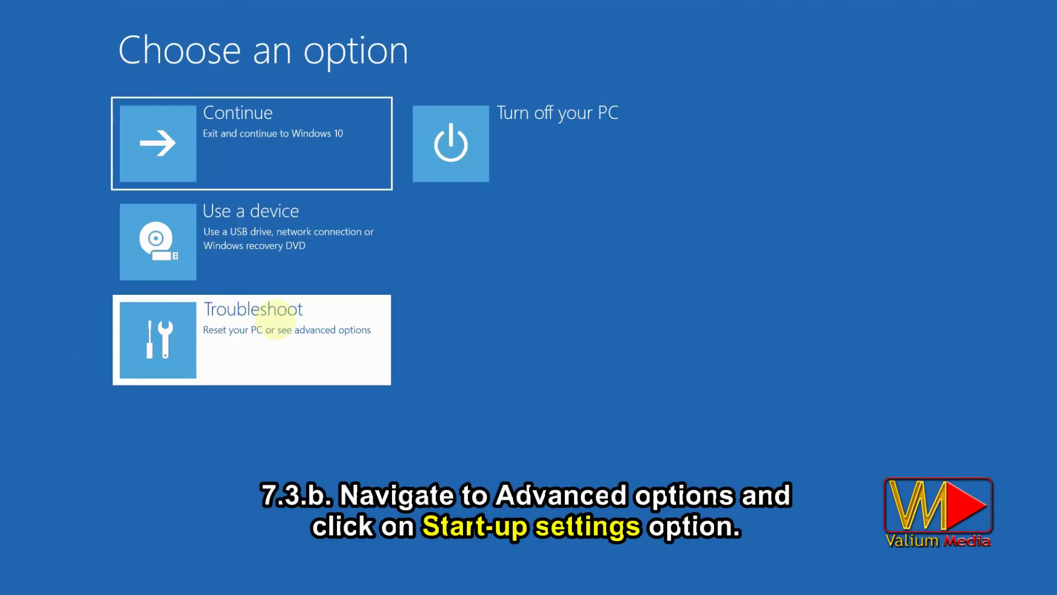
Restart the PC through the advanced Start-up Settings and boot into Safe Mode with Command Prompt
{"action": "left_click", "coordinate": [275, 319]}
{"action": "left_click", "coordinate": [190, 265]}
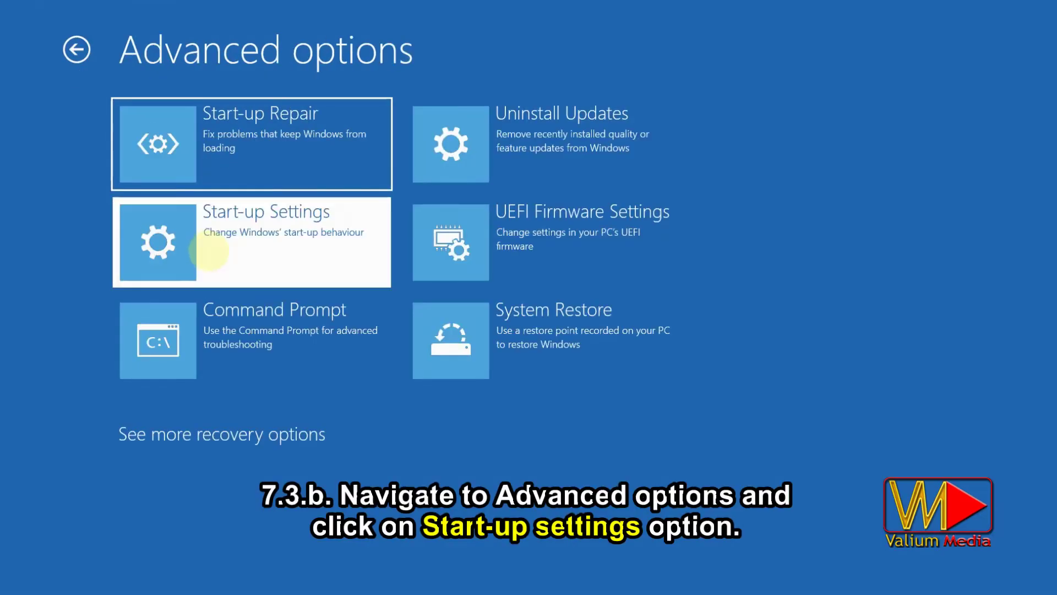
{"action": "left_click", "coordinate": [207, 254]}
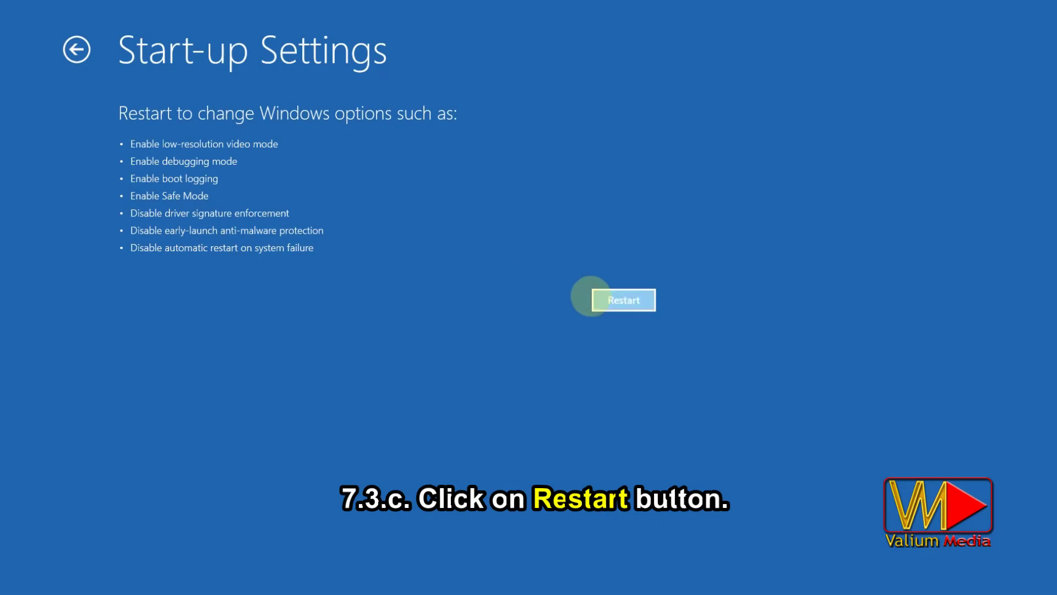
{"action": "left_click", "coordinate": [595, 298]}
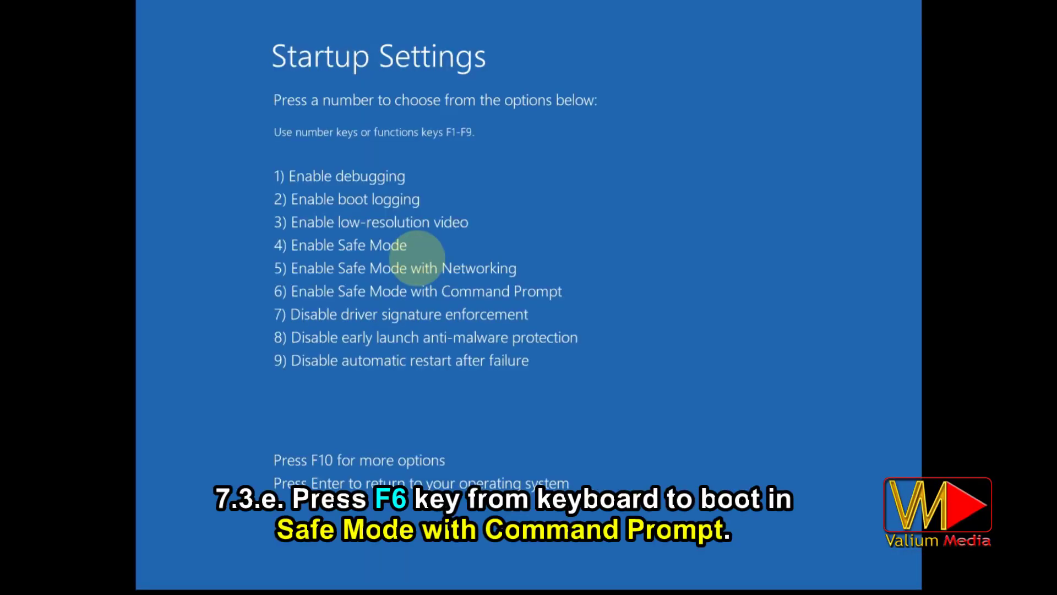
{"action": "key", "text": "F6"}
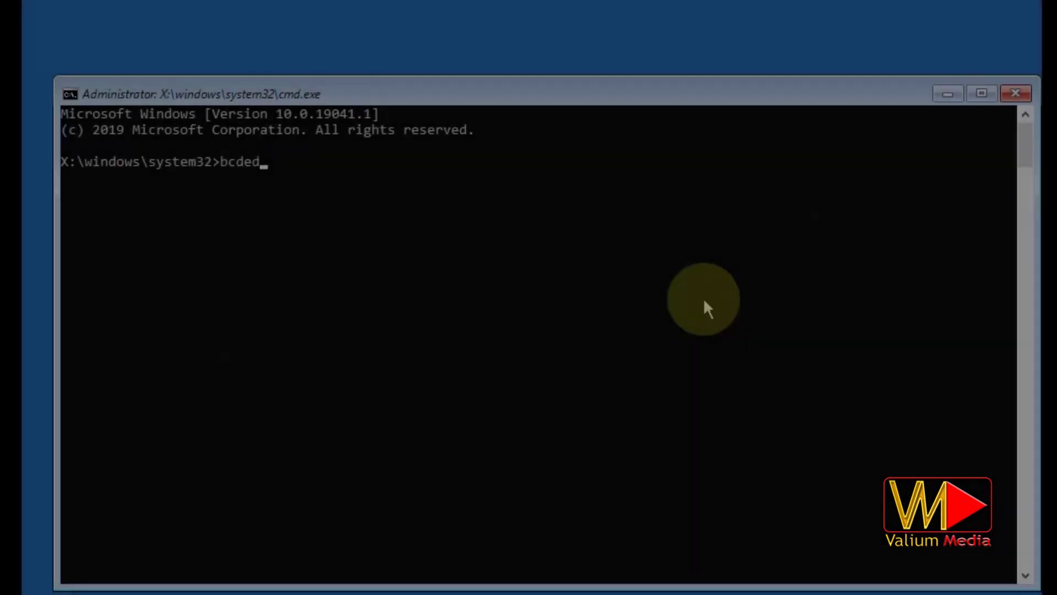
Set the default boot entry to minimal safe mode with bcdedit /set {default} safeboot minimal
{"action": "type", "text": "it /se"}
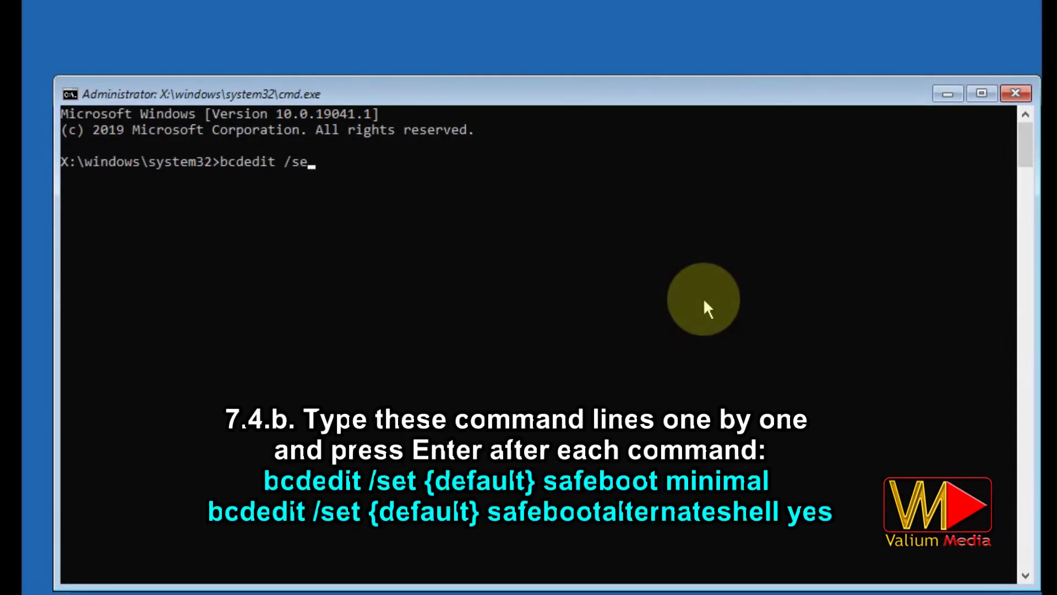
{"action": "type", "text": "t {default} safe"}
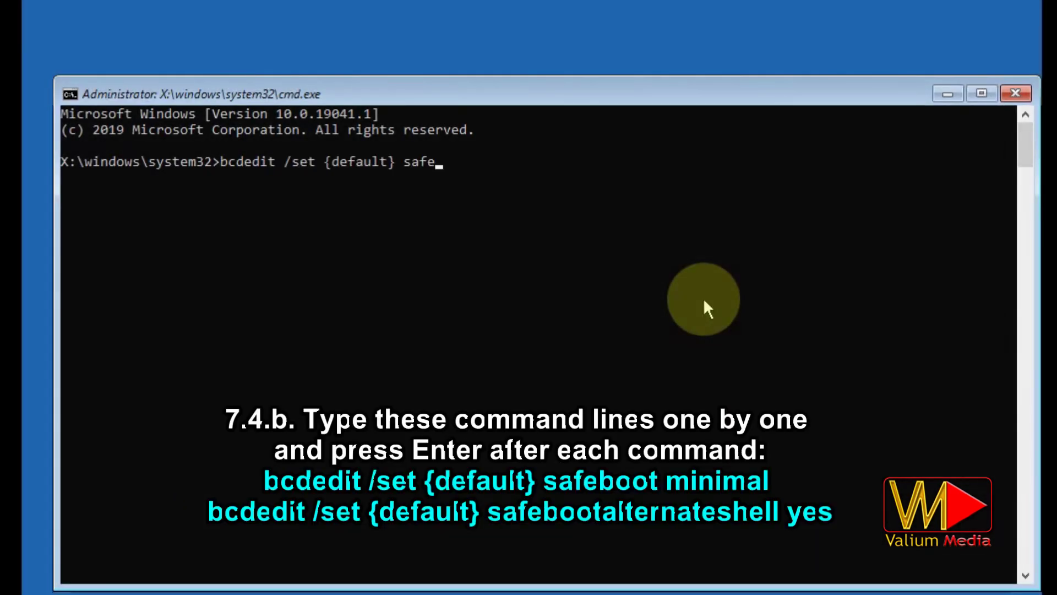
{"action": "type", "text": "boot minimal"}
{"action": "key", "text": "Return"}
Enable the alternate safe boot shell with BCDEDIT /Set {default} SafeBootAlternateShell Yes, then close Command Prompt and continue to Windows
{"action": "type", "text": "BCDEDIT /Set {default"}
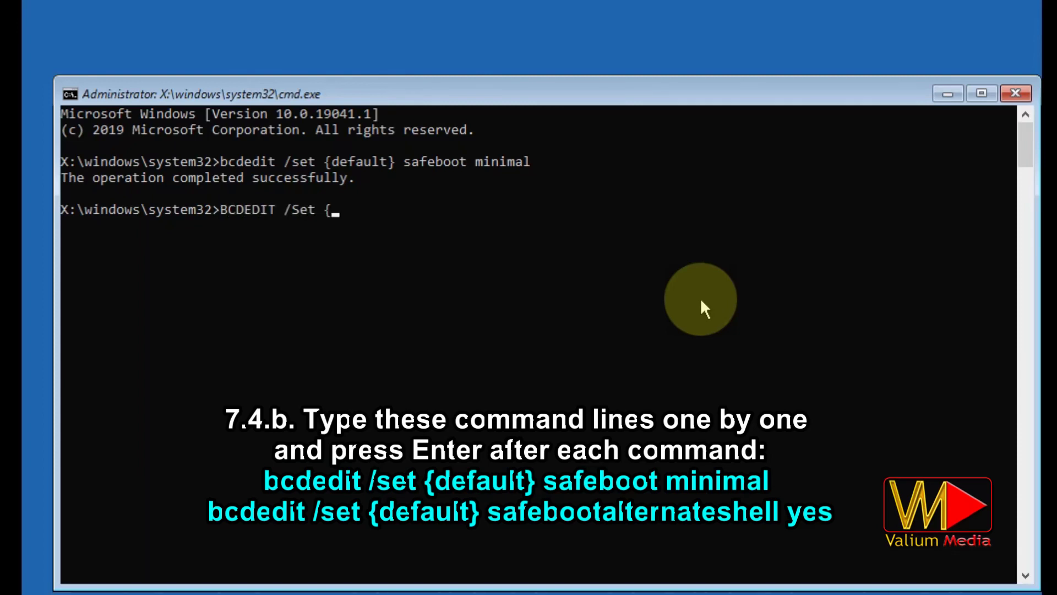
{"action": "type", "text": "} SafeBootAlternateShell Yes"}
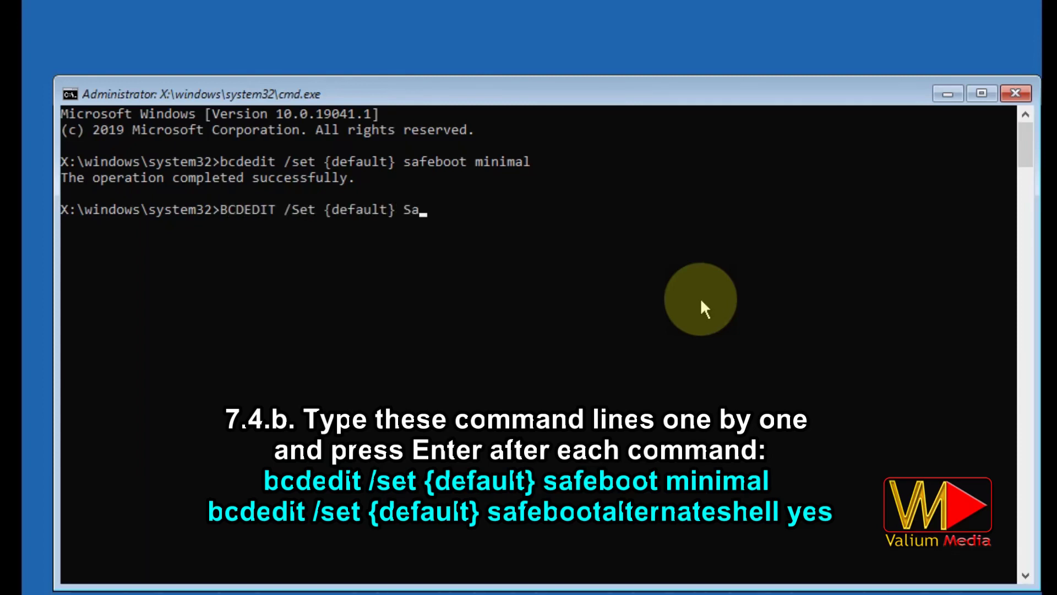
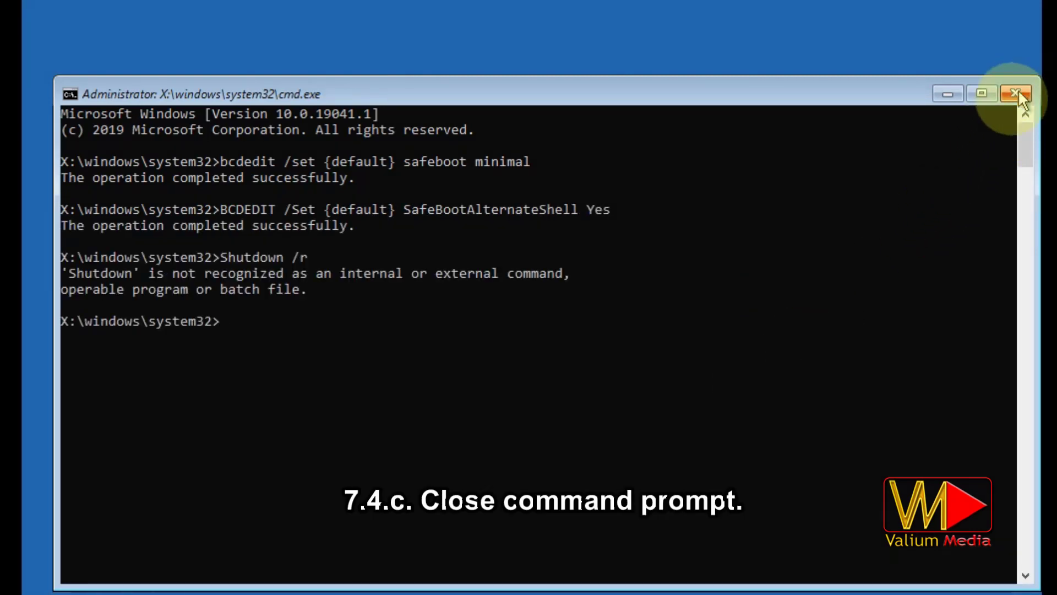
{"action": "left_click", "coordinate": [1016, 93]}
{"action": "left_click", "coordinate": [300, 105]}
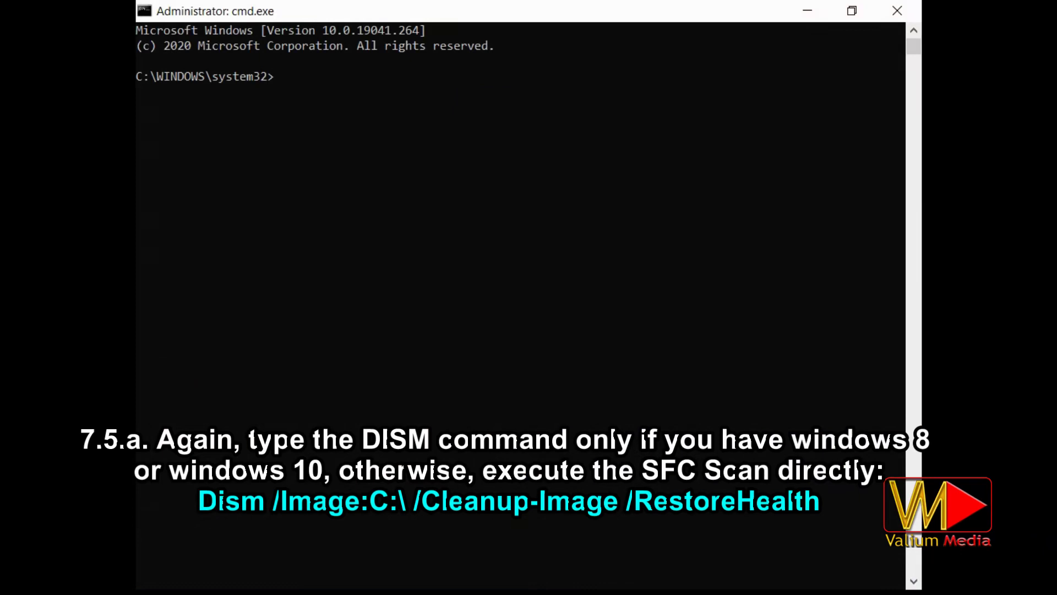
Try to repair the Windows image by running DISM /image:C:\ /Cleanup-image /restorehealth in the safe mode Command Prompt
{"action": "left_click", "coordinate": [547, 246]}
{"action": "type", "text": "DISM /image:C:\\ /Cleanup-image /restorehealth"}
{"action": "key", "text": "Return"}
{"action": "left_click", "coordinate": [317, 307]}
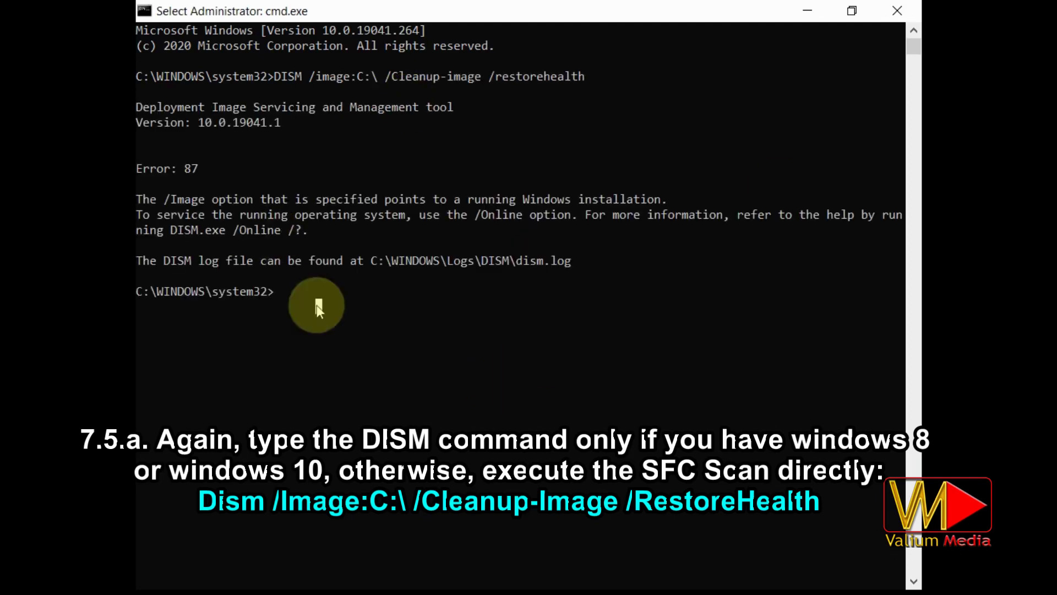
Repair the running Windows installation with dism /online /cleanup-image /restorehealth and scan its system files with SFC /Scannow
{"action": "type", "text": "dism /online /cleanup-image /restorehealth"}
{"action": "key", "text": "Return"}
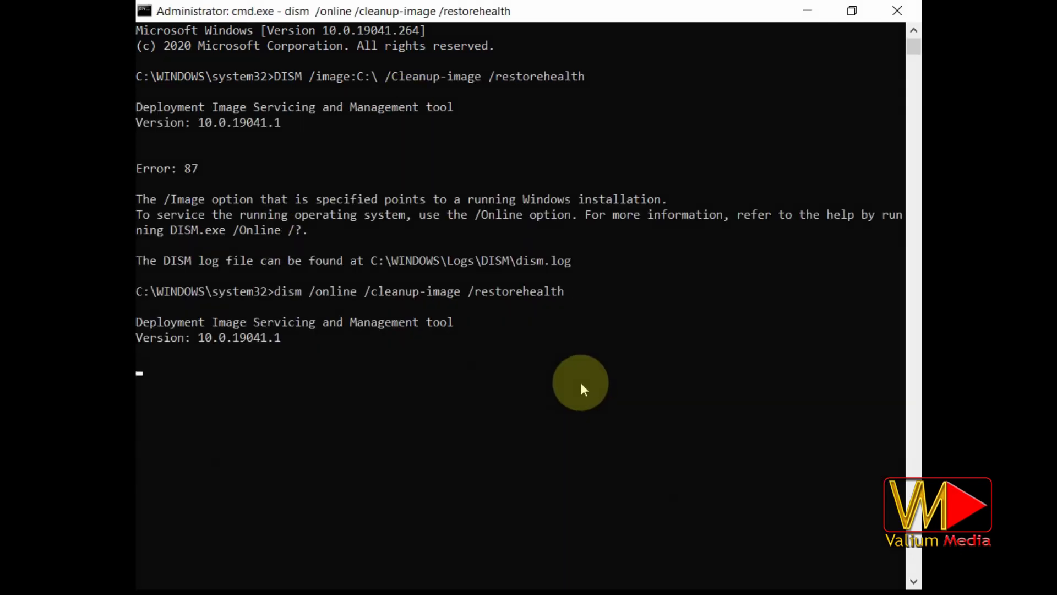
{"action": "type", "text": "SFC /Scannow"}
{"action": "key", "text": "Return"}
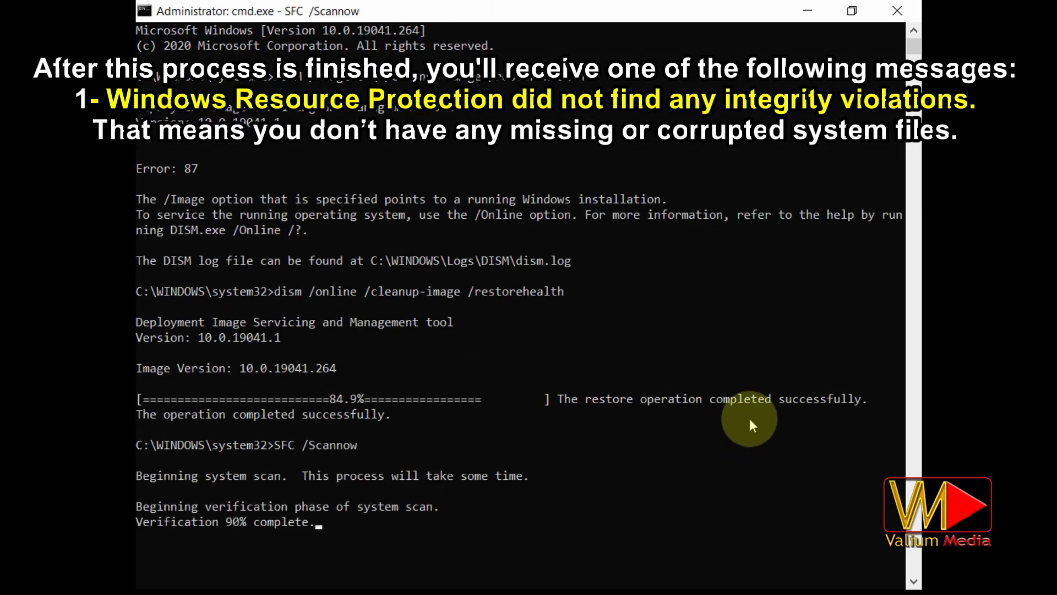
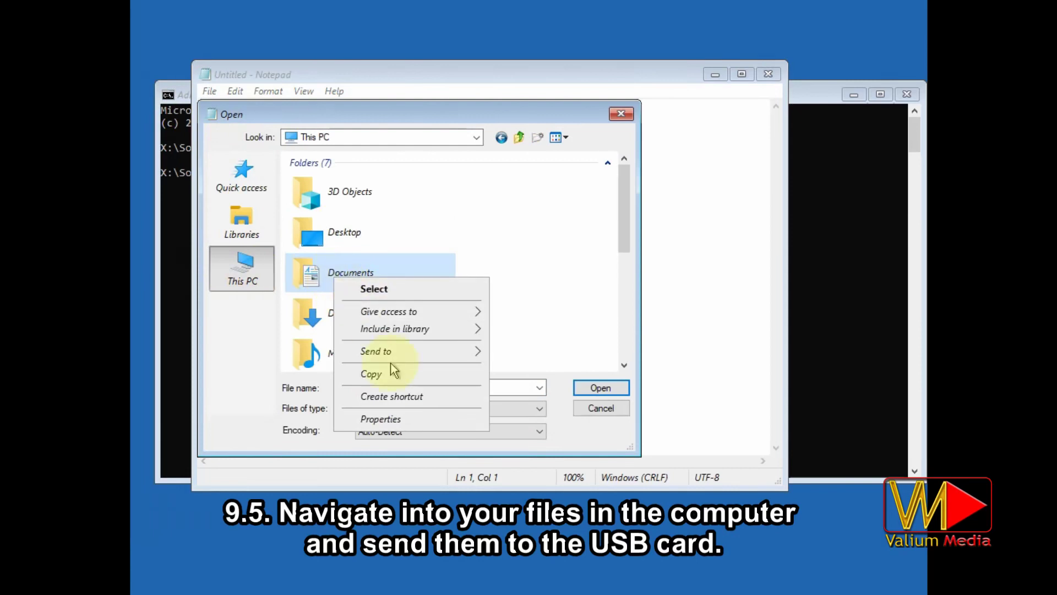
Try to send the Documents folder to USB Drive (E:) from Notepad's Open dialog, and dismiss the copy dialog
{"action": "mouse_move", "coordinate": [422, 351]}
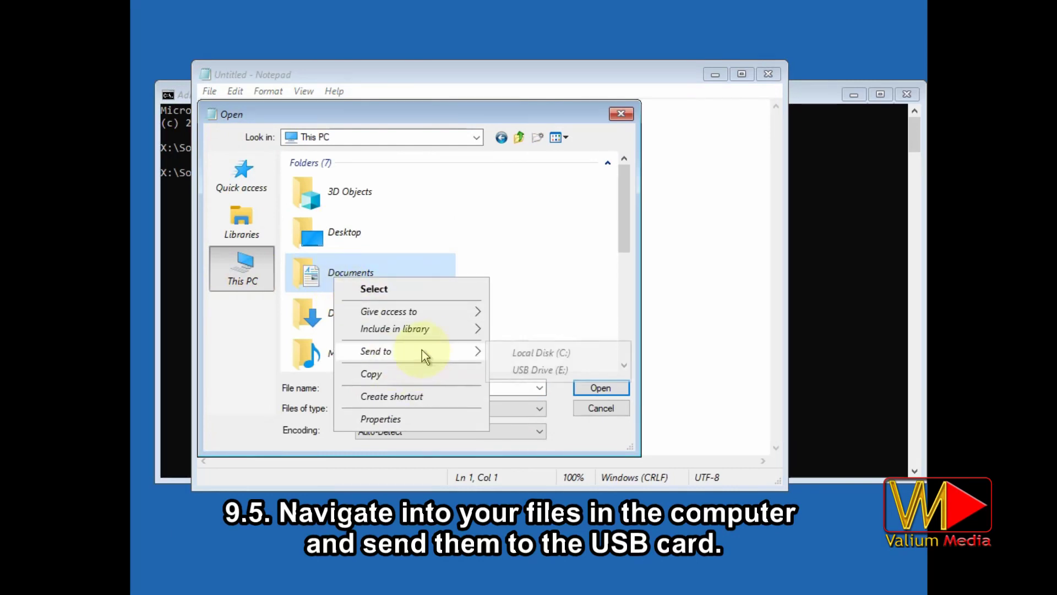
{"action": "left_click", "coordinate": [538, 369]}
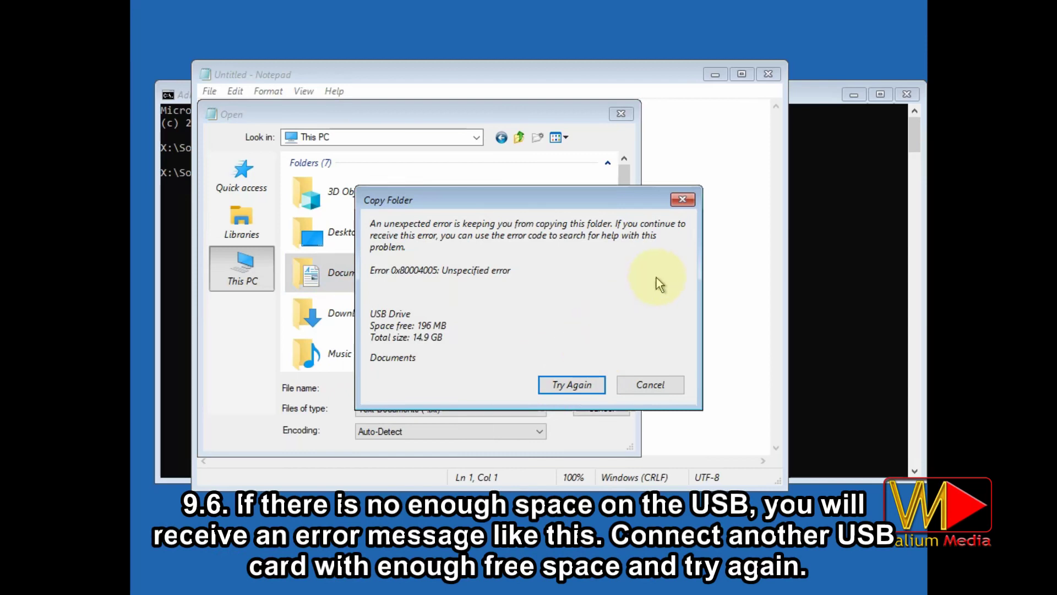
{"action": "left_click", "coordinate": [681, 200]}
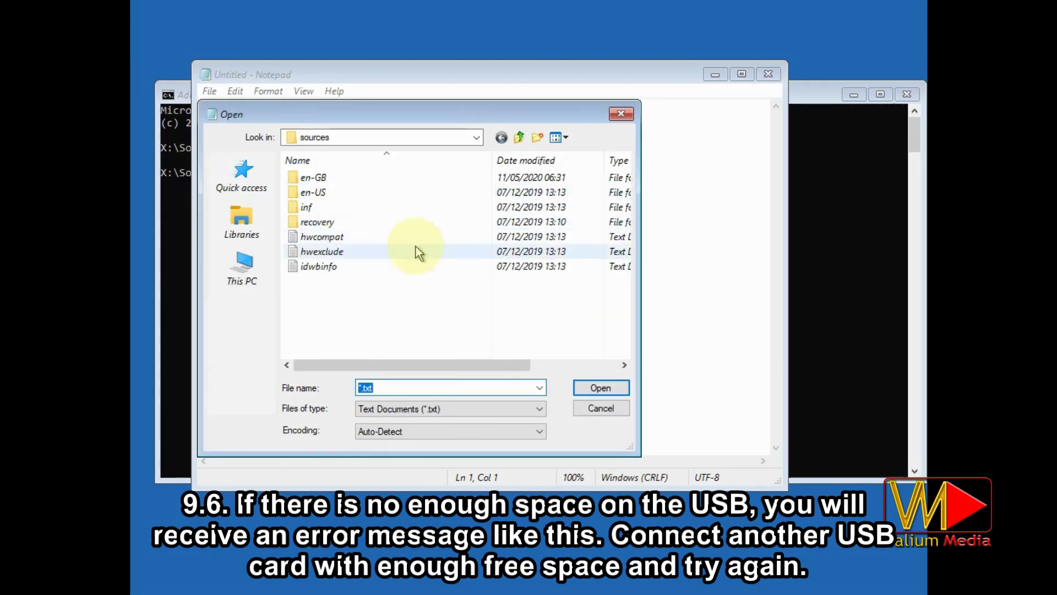
Send the en-GB folder in sources to the Valium Media (E:) drive
{"action": "right_click", "coordinate": [310, 177]}
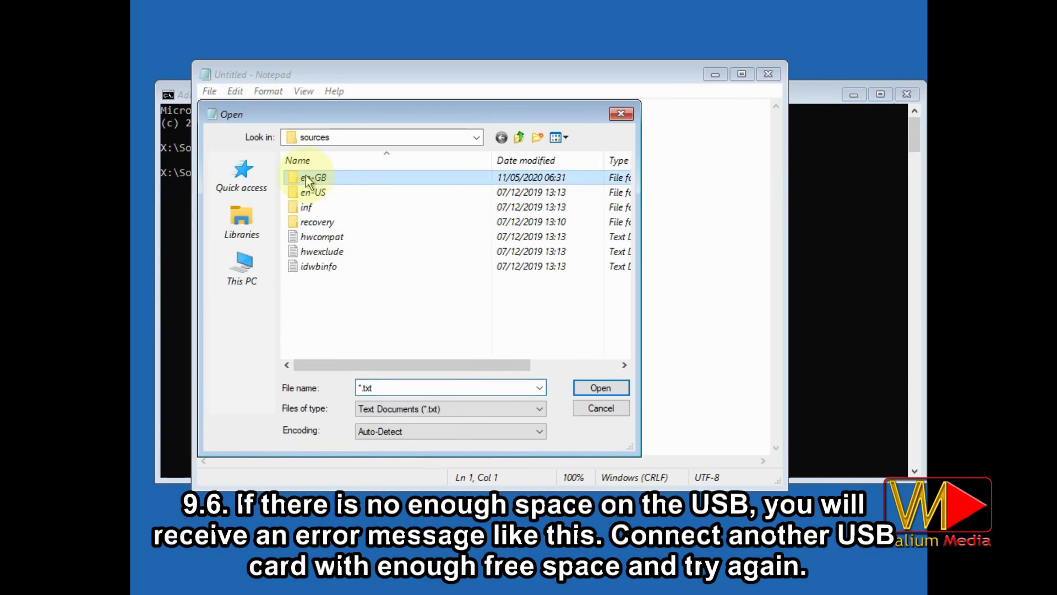
{"action": "mouse_move", "coordinate": [447, 253]}
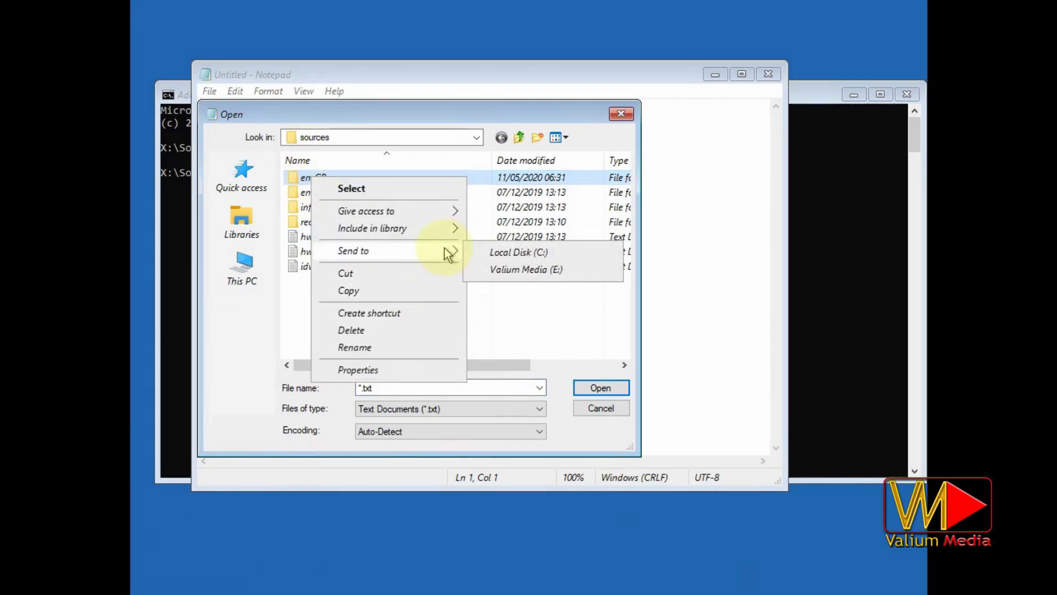
{"action": "left_click", "coordinate": [517, 270]}
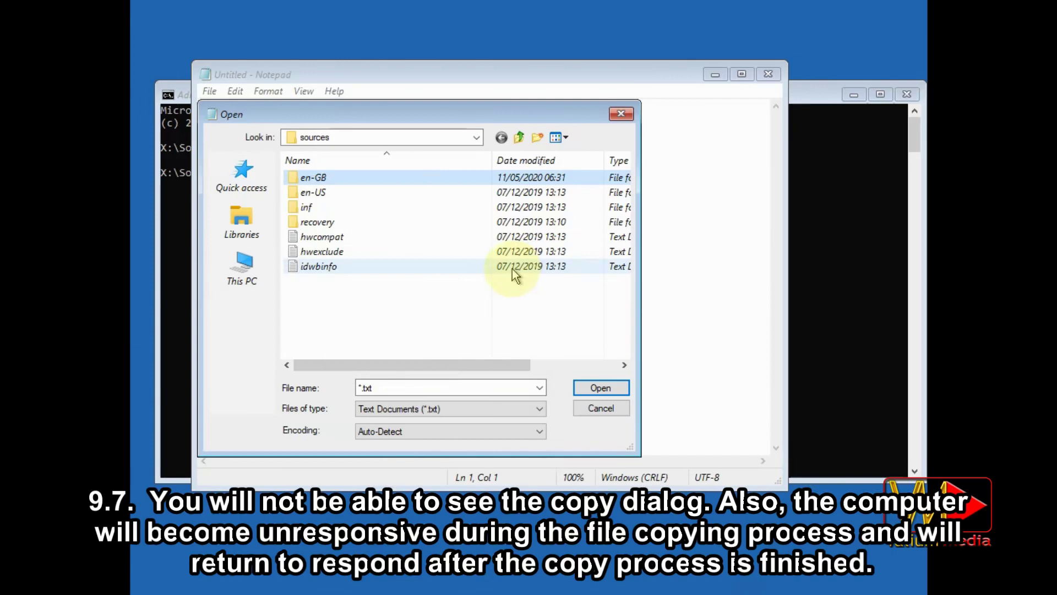
Send the en-US and recovery folders in sources to the USB drive, and go to This PC
{"action": "right_click", "coordinate": [318, 194]}
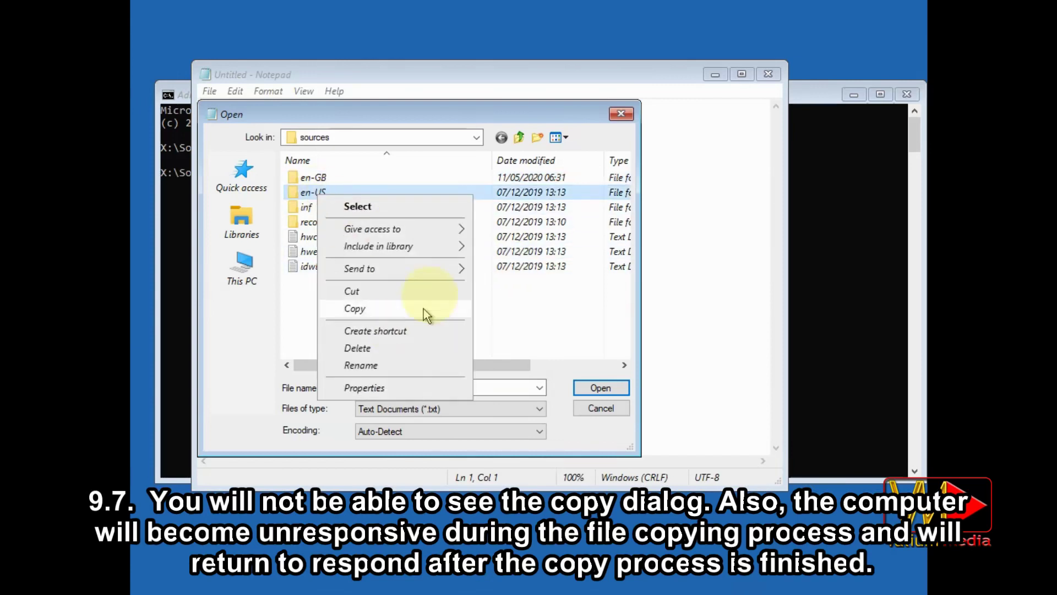
{"action": "mouse_move", "coordinate": [434, 270]}
{"action": "left_click", "coordinate": [515, 290]}
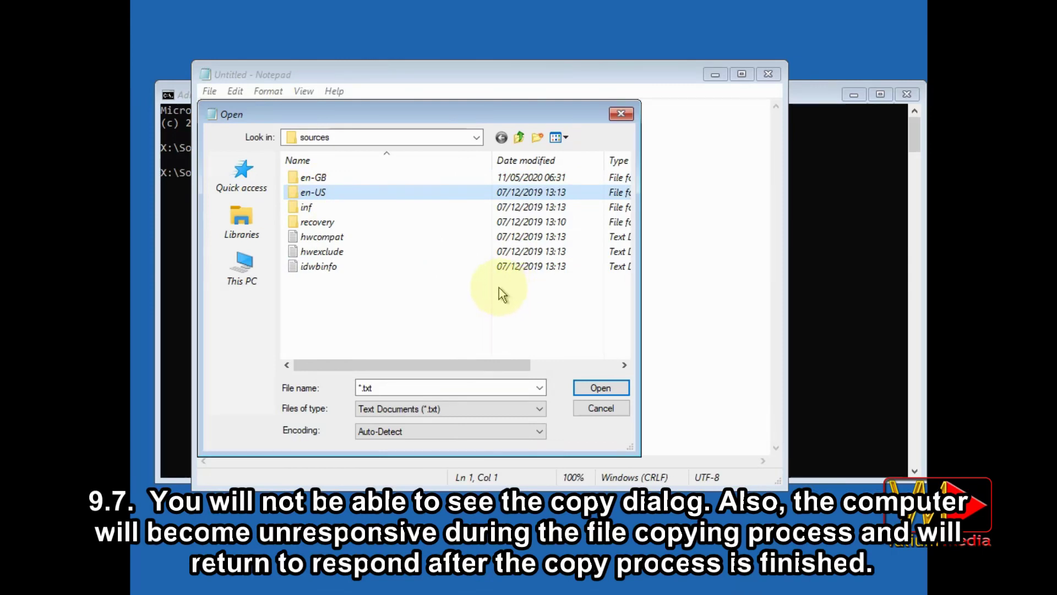
{"action": "right_click", "coordinate": [340, 226]}
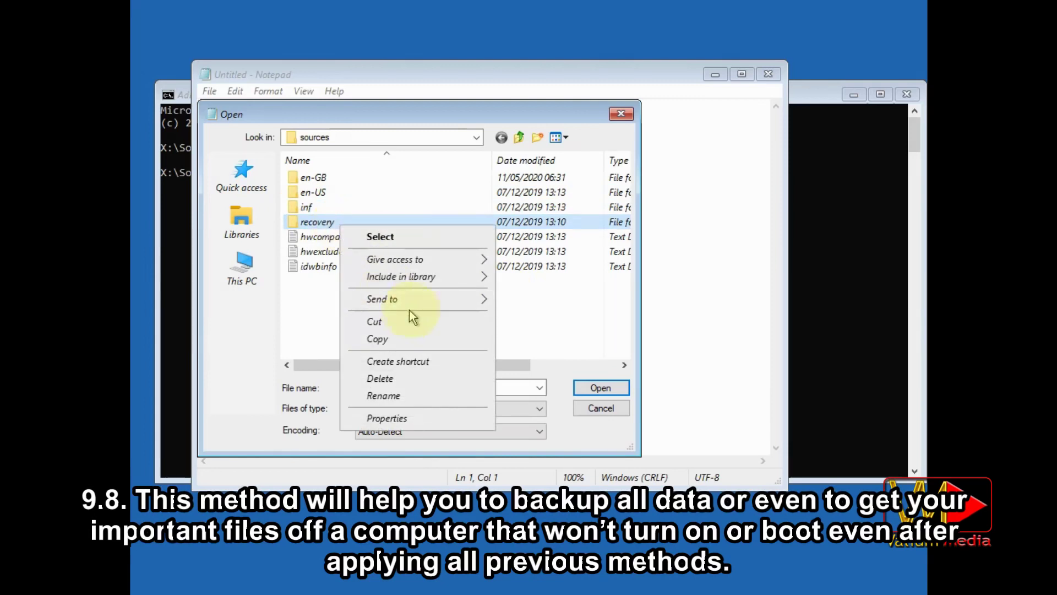
{"action": "mouse_move", "coordinate": [480, 300]}
{"action": "left_click", "coordinate": [537, 320]}
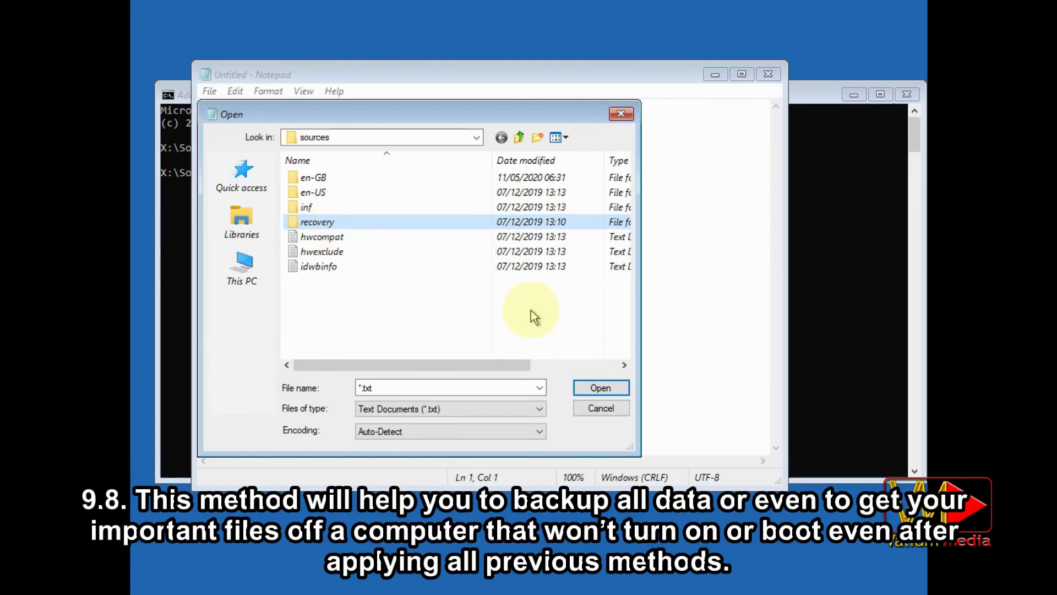
{"action": "left_click", "coordinate": [242, 270]}
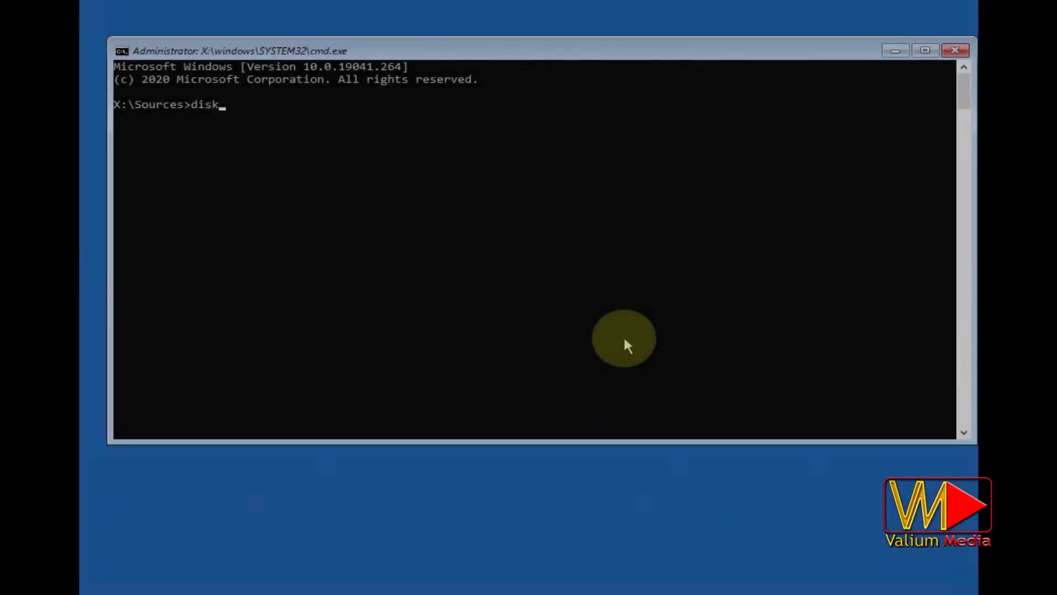
Start DiskPart from the Command Prompt and list the available disks
{"action": "type", "text": "part"}
{"action": "key", "text": "Return"}
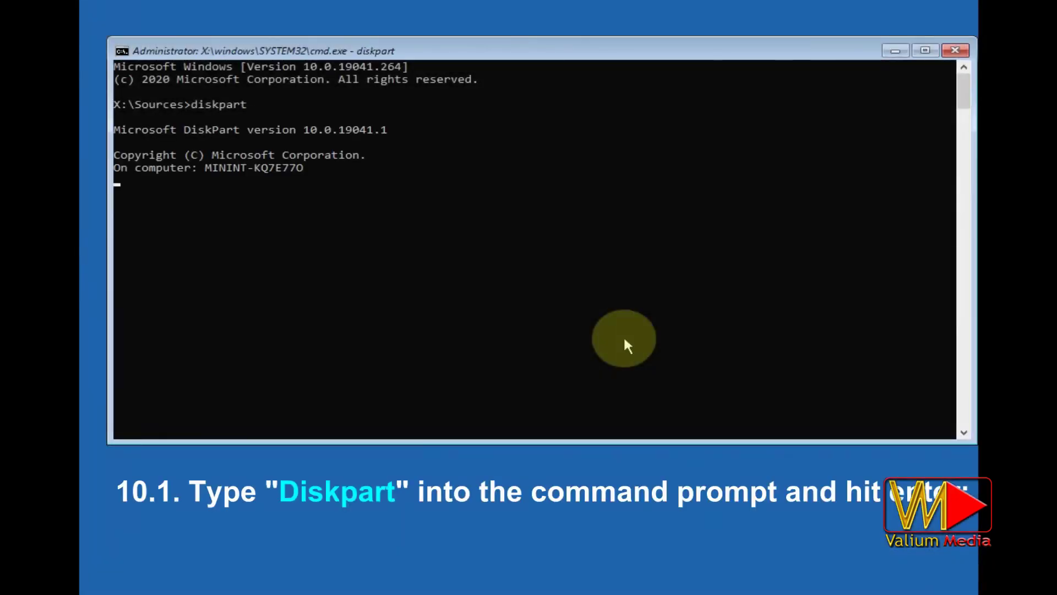
{"action": "type", "text": "list "}
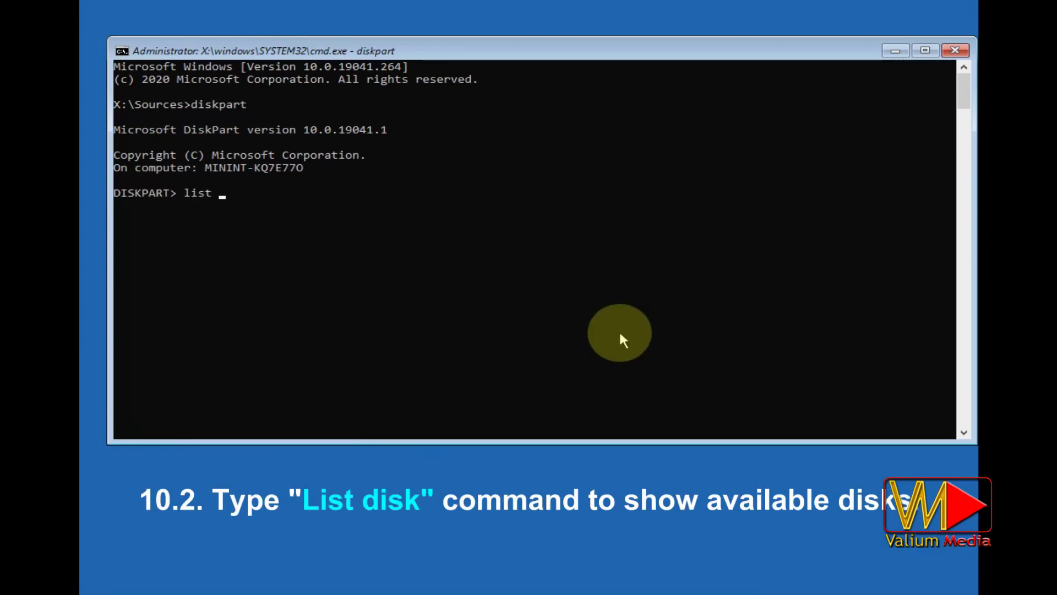
{"action": "type", "text": "disk"}
{"action": "key", "text": "Return"}
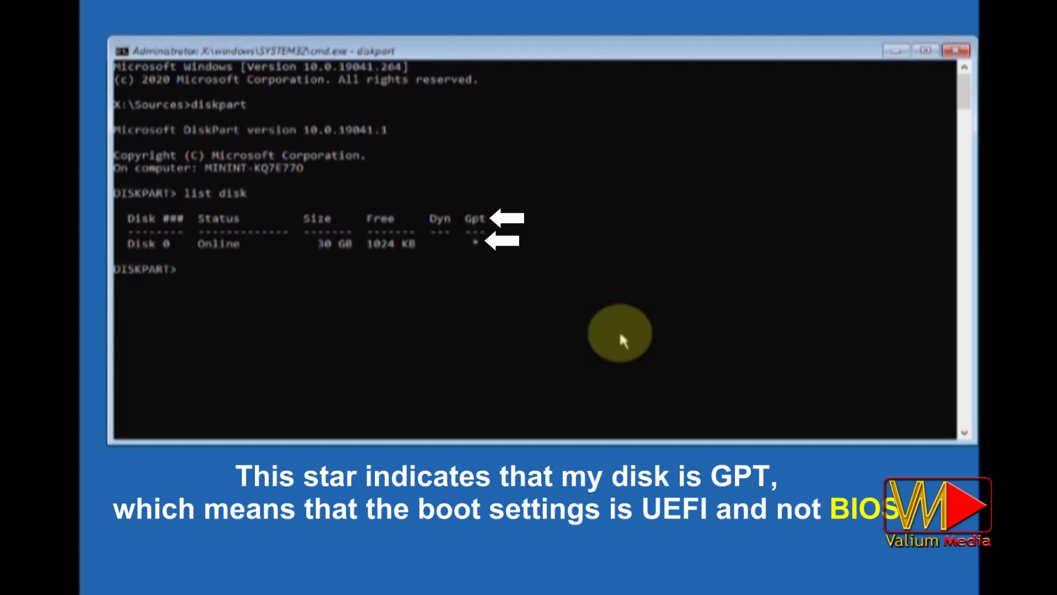
Select disk 0 in DiskPart and list the volumes
{"action": "type", "text": "sel disk "}
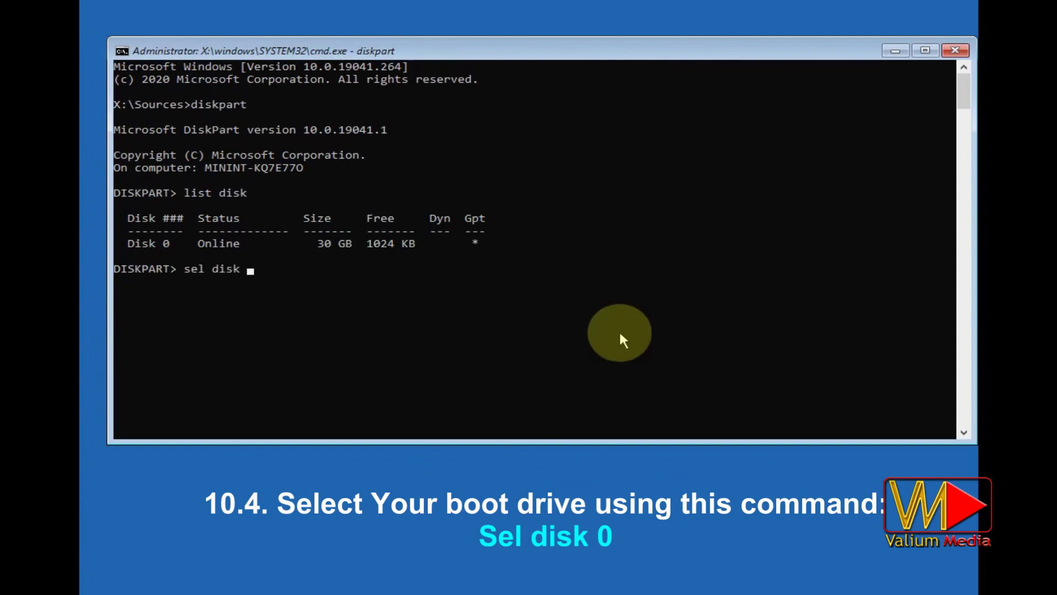
{"action": "type", "text": "0"}
{"action": "key", "text": "Return"}
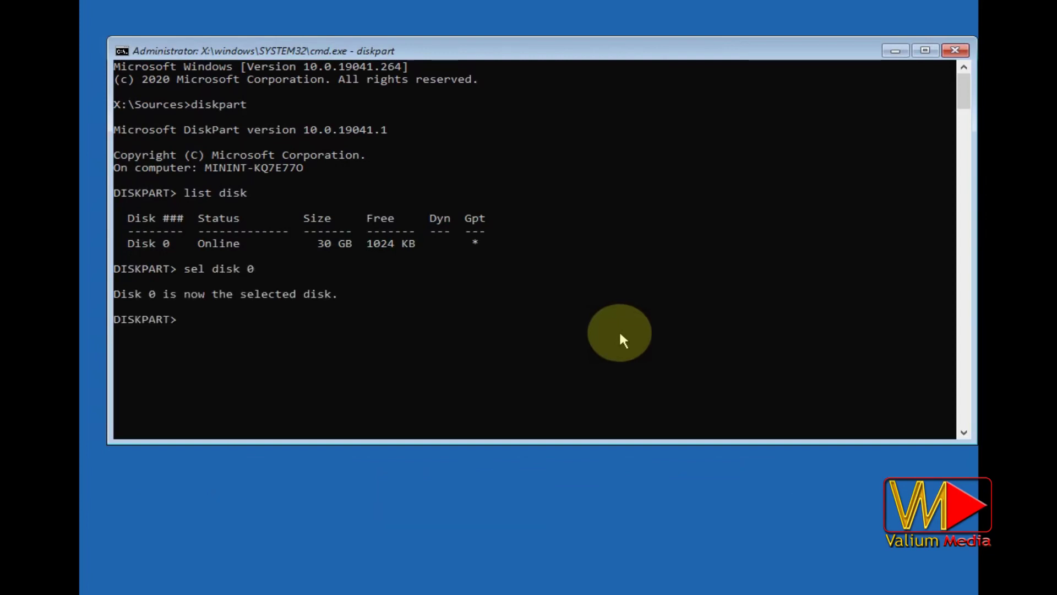
{"action": "type", "text": "list vol"}
{"action": "key", "text": "Return"}
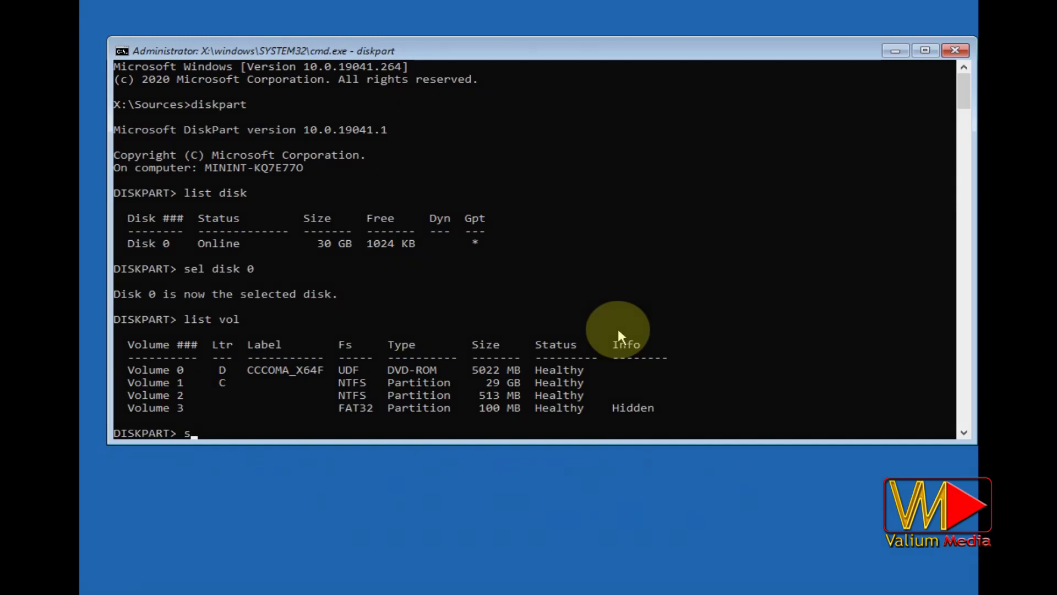
Assign the drive letter V: to volume 3, the hidden 100 MB FAT32 partition, and exit DiskPart
{"action": "type", "text": "sel vol 3"}
{"action": "key", "text": "Return"}
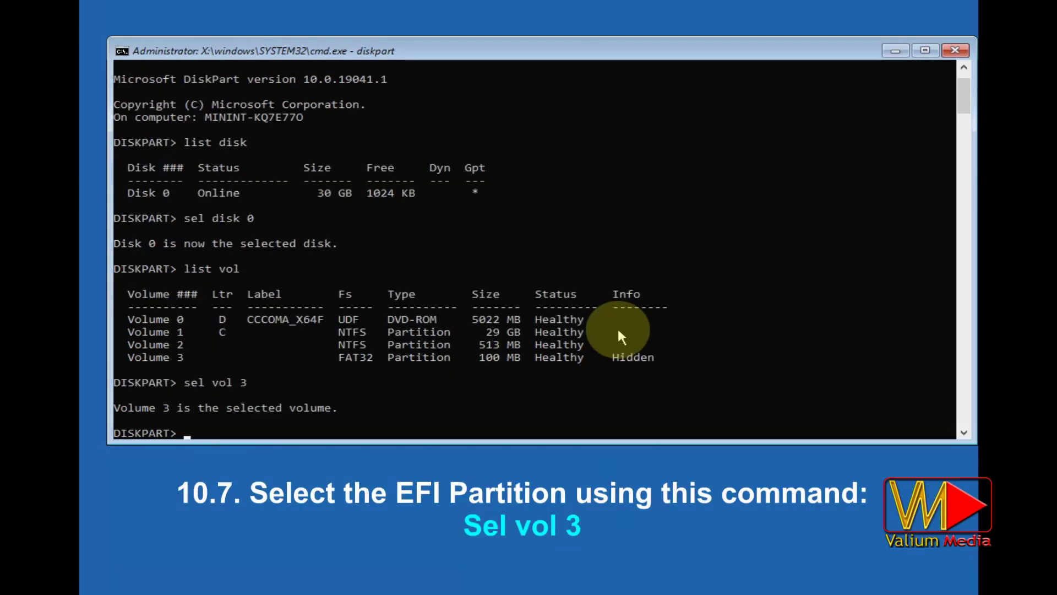
{"action": "type", "text": "assign"}
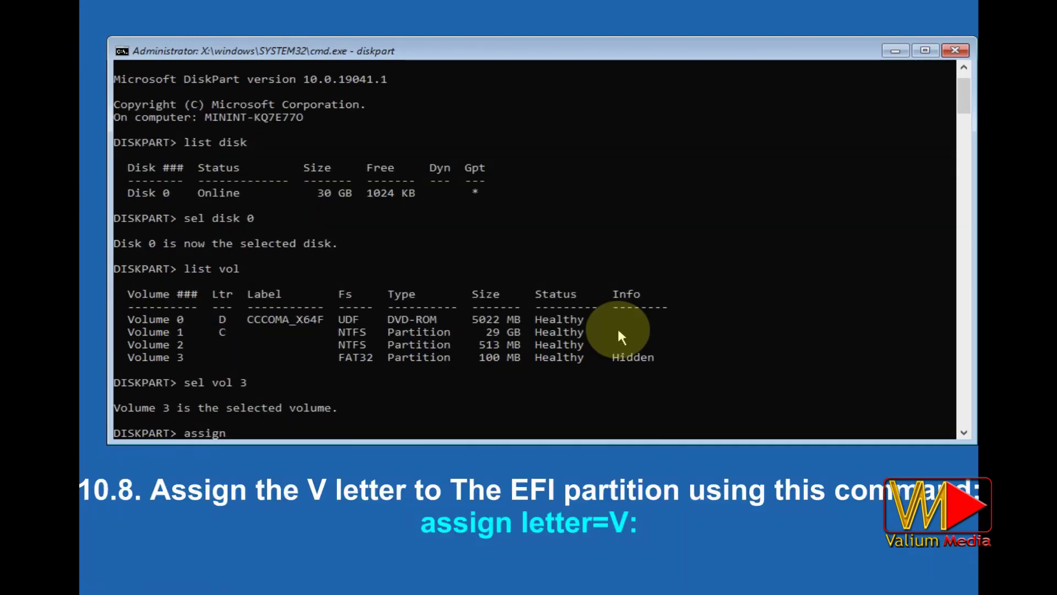
{"action": "type", "text": " letter =v:"}
{"action": "key", "text": "Return"}
{"action": "type", "text": "exit"}
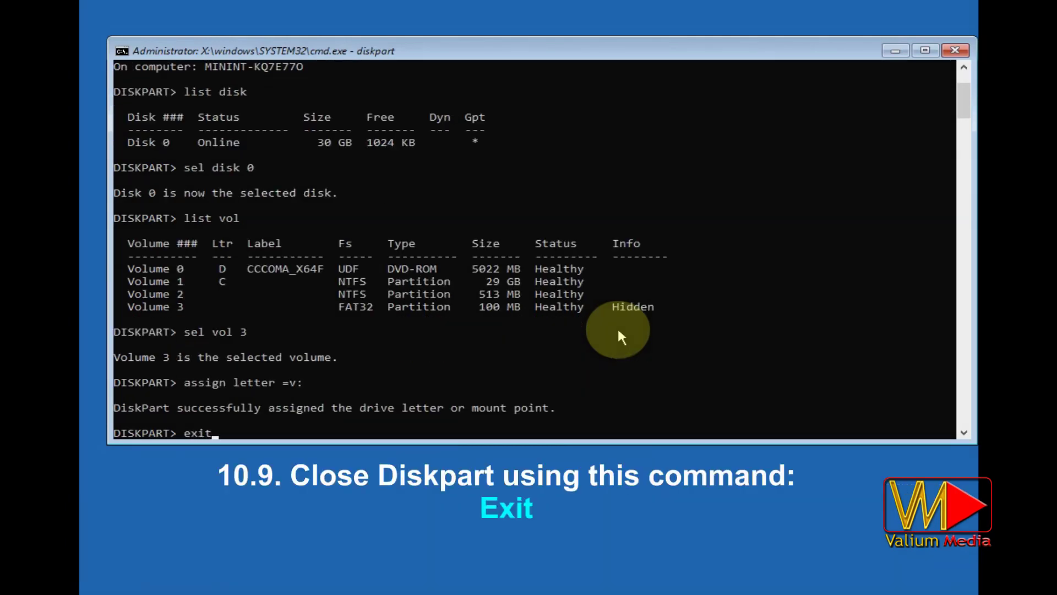
{"action": "key", "text": "Return"}
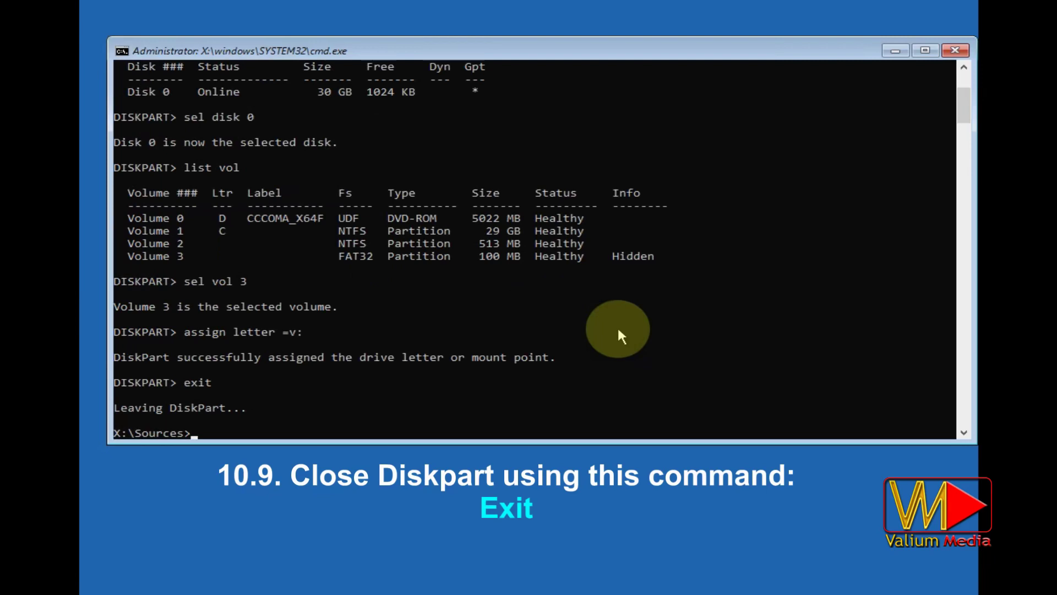
Switch to the V: drive and format it as FAT32, forcing a dismount and leaving the volume label empty
{"action": "type", "text": "v:"}
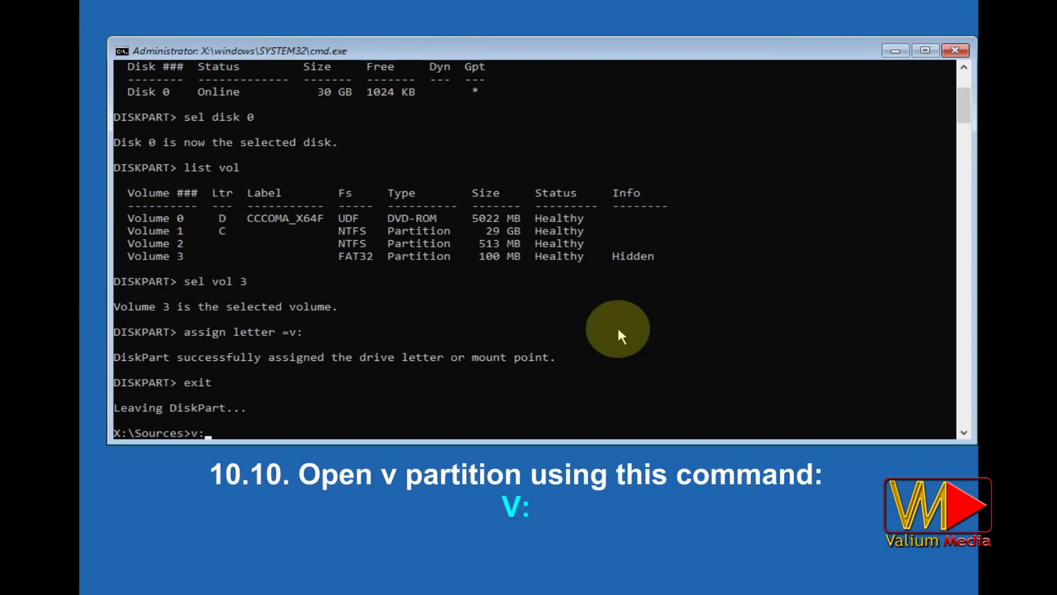
{"action": "key", "text": "Return"}
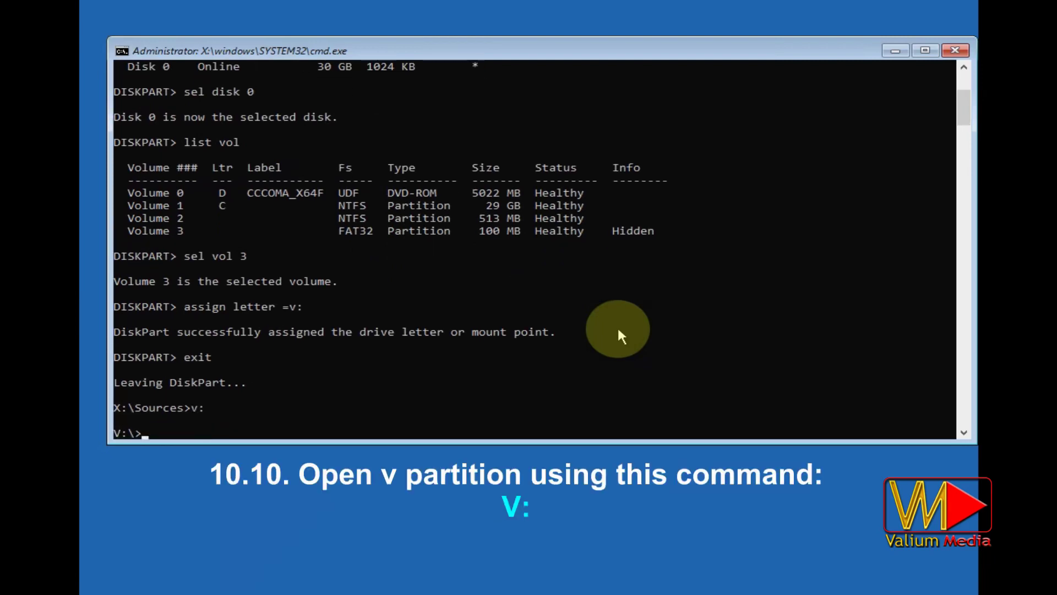
{"action": "type", "text": "format v: /fs:FAT32"}
{"action": "key", "text": "Return"}
{"action": "type", "text": "Y"}
{"action": "key", "text": "Return"}
{"action": "type", "text": "Y"}
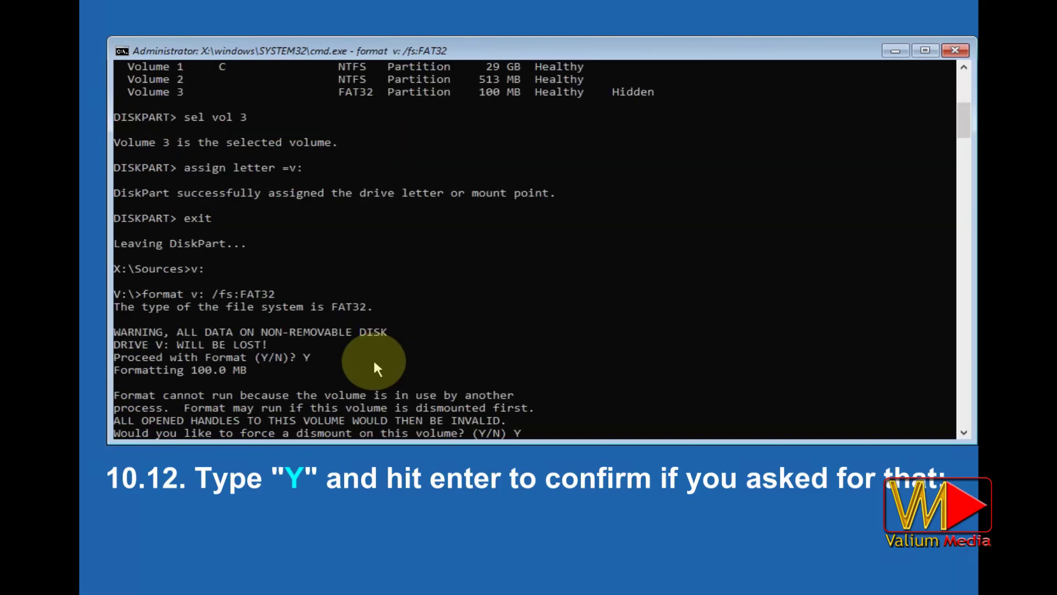
{"action": "key", "text": "Return"}
{"action": "key", "text": "Return"}
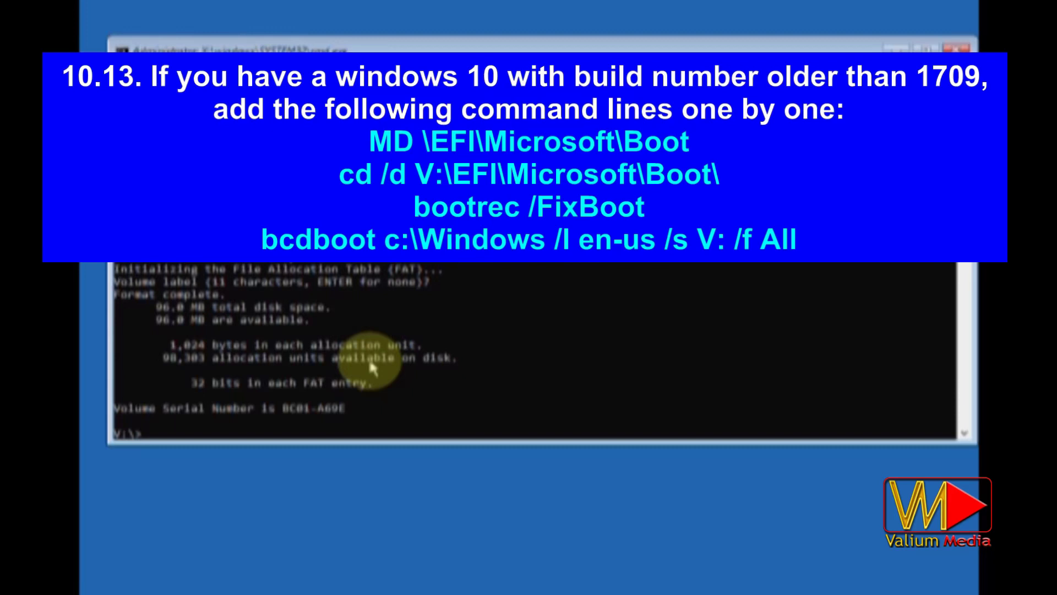
Recreate the boot files with bcdboot c:\windows /s v: /f UEFI, then exit the Command Prompt and continue to Windows 10
{"action": "type", "text": "bcdboot c"}
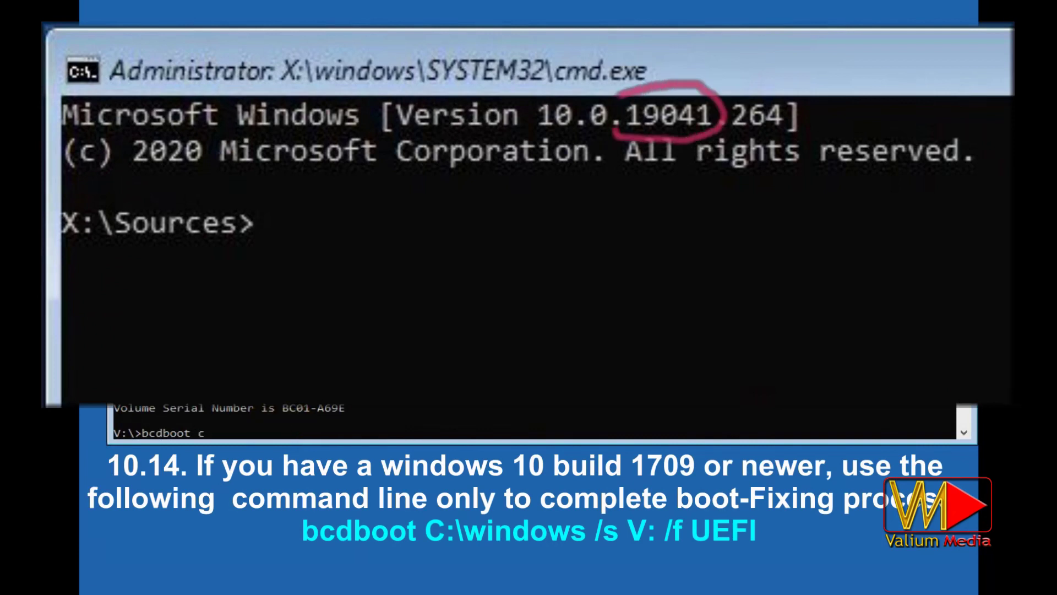
{"action": "type", "text": ":\\"}
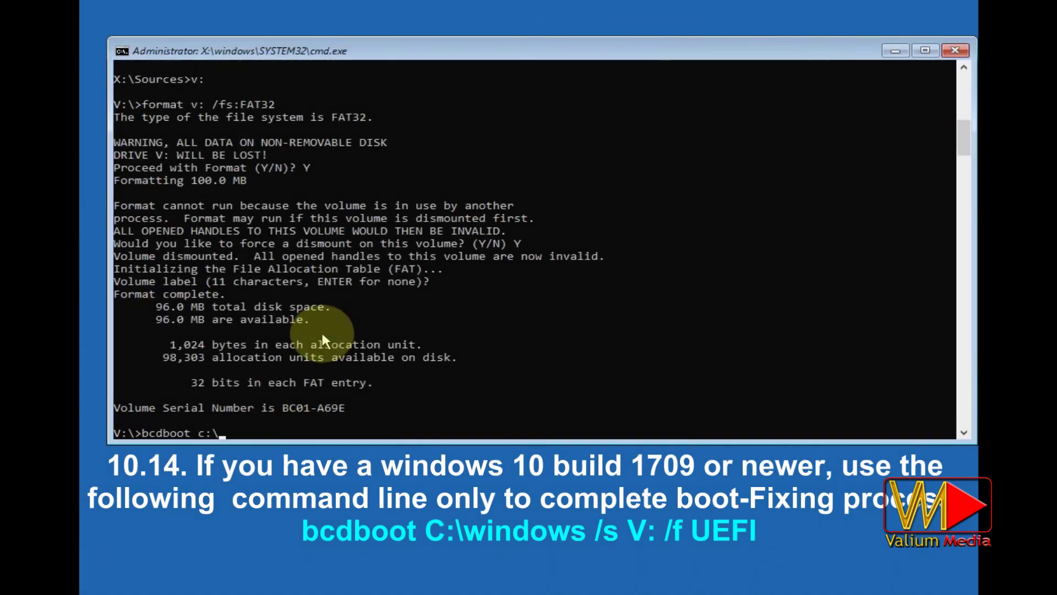
{"action": "type", "text": "windows"}
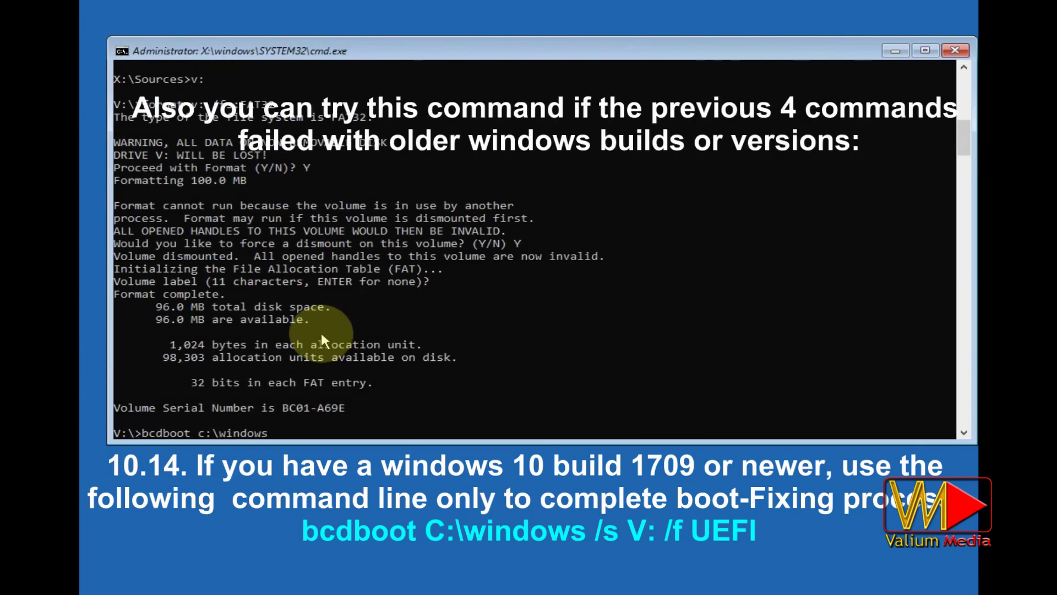
{"action": "type", "text": " /s v:"}
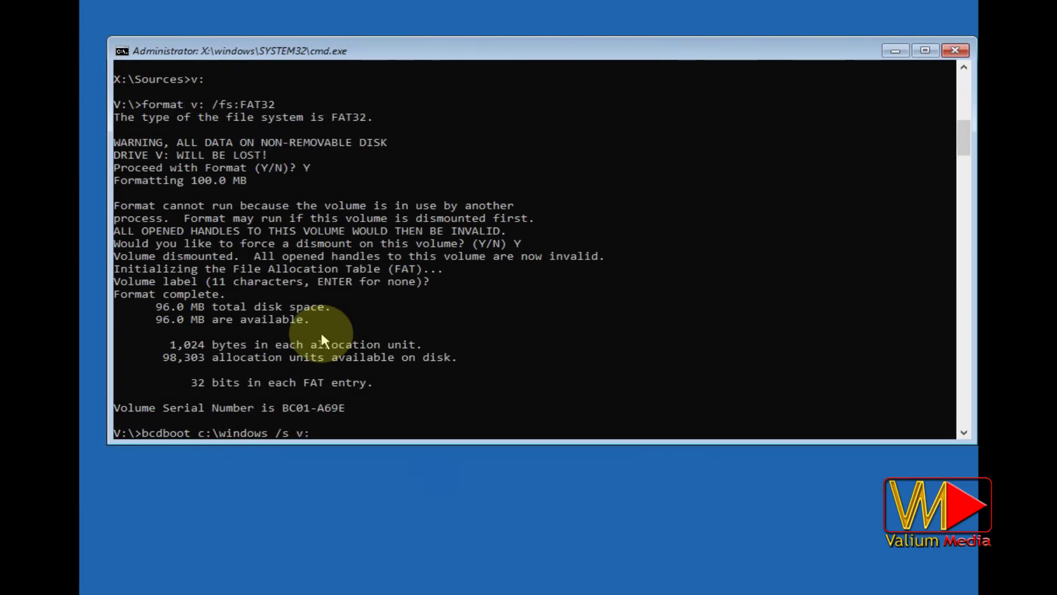
{"action": "type", "text": " /f UEFI"}
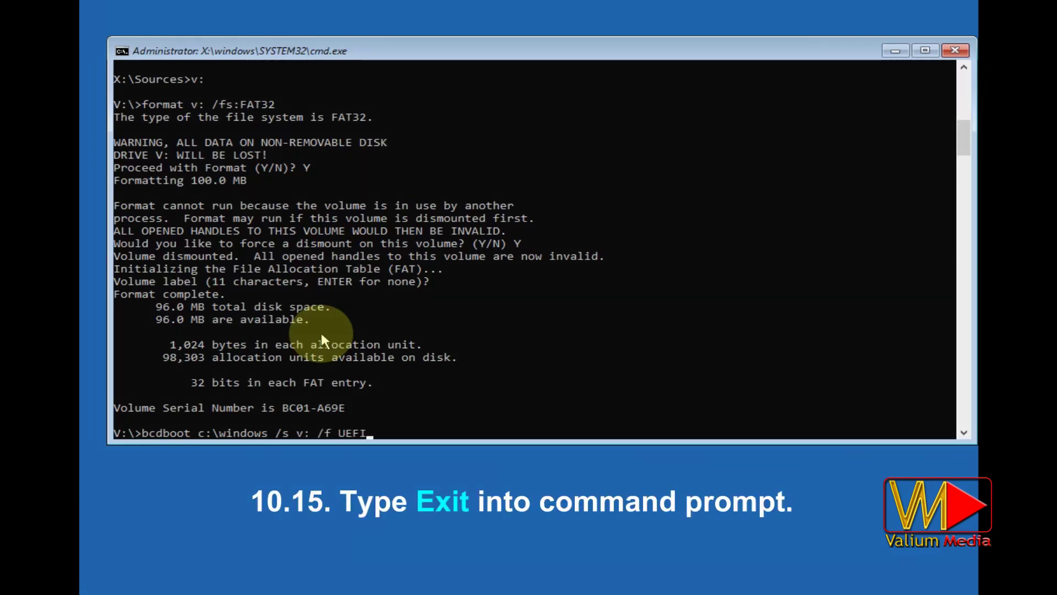
{"action": "key", "text": "Return"}
{"action": "type", "text": "EXIT"}
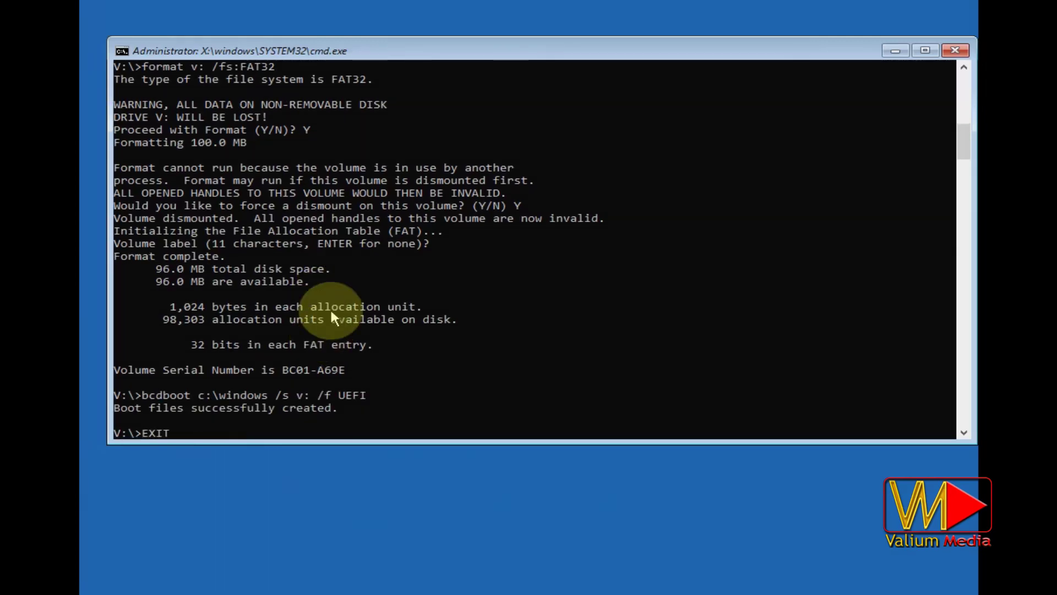
{"action": "key", "text": "Return"}
{"action": "left_click", "coordinate": [352, 138]}
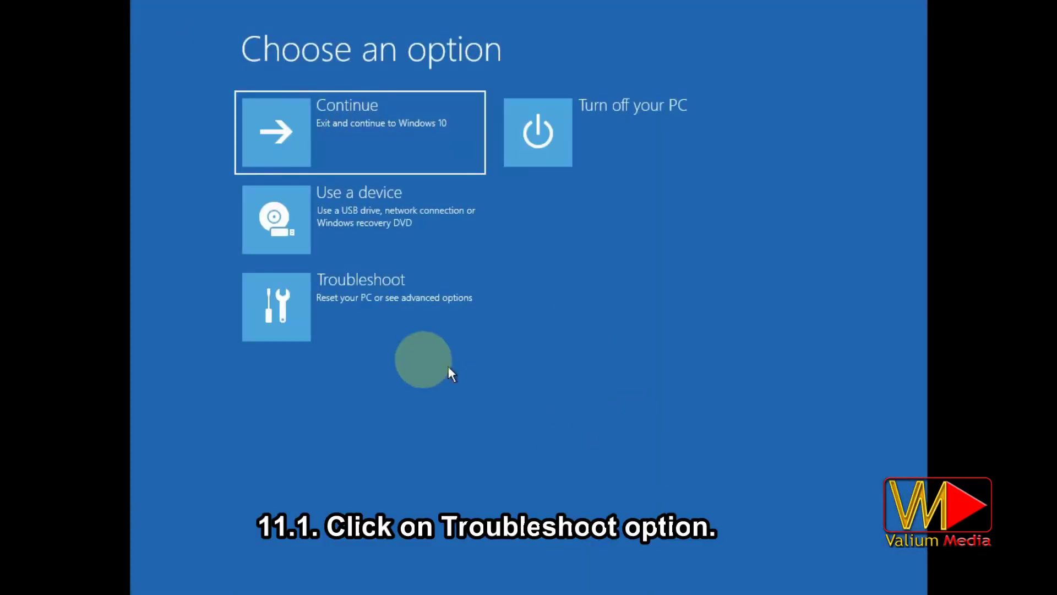
Open Reset this PC from the Troubleshoot options and choose to keep personal files
{"action": "left_click", "coordinate": [388, 329]}
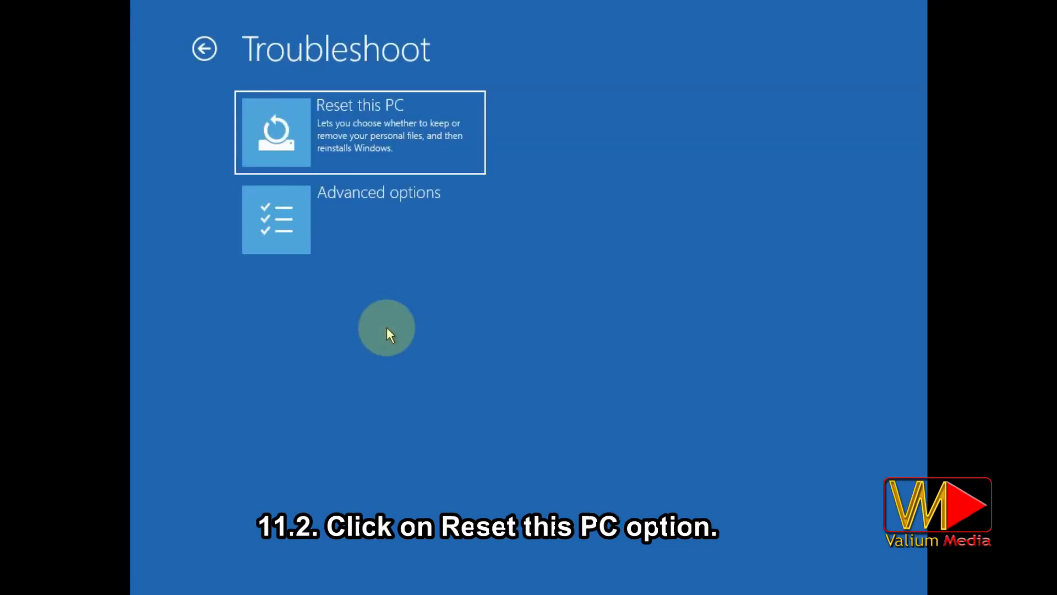
{"action": "left_click", "coordinate": [353, 143]}
{"action": "left_click", "coordinate": [361, 157]}
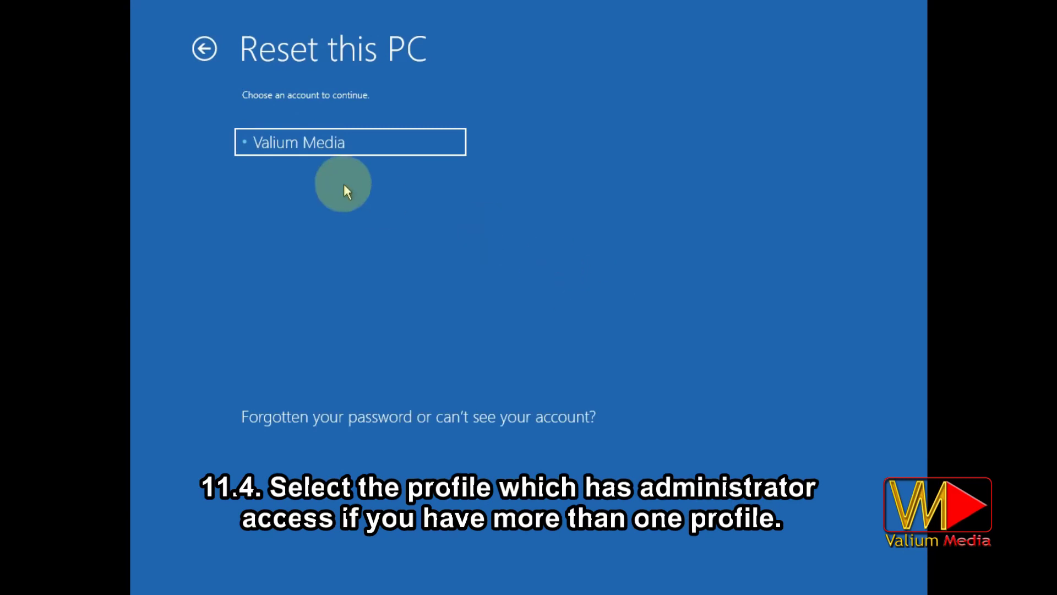
Continue with the administrator account and reset the PC using Local reinstall
{"action": "left_click", "coordinate": [304, 147]}
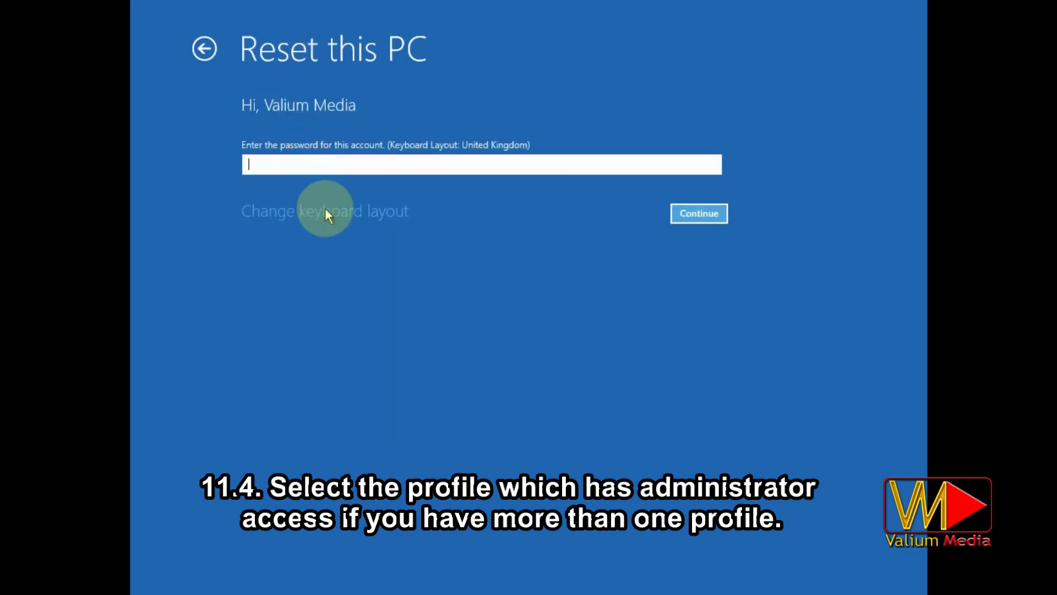
{"action": "left_click", "coordinate": [715, 216]}
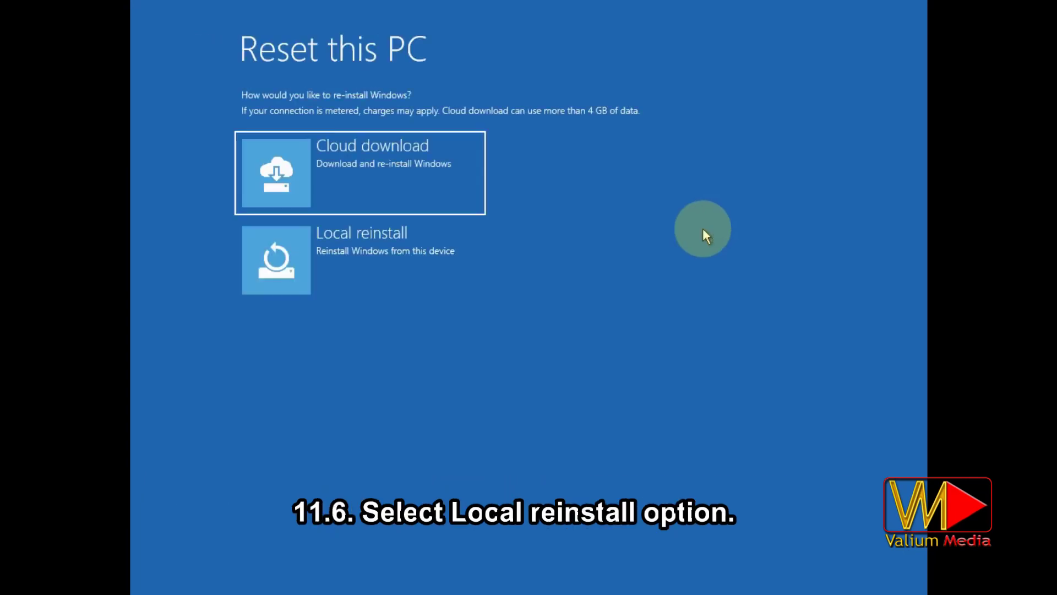
{"action": "left_click", "coordinate": [337, 282]}
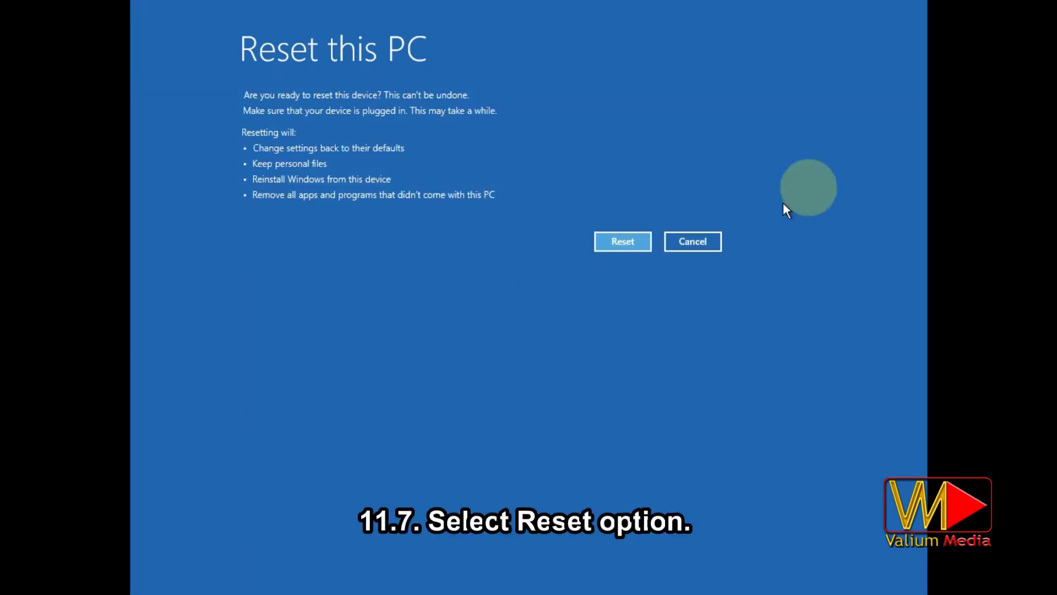
{"action": "left_click", "coordinate": [618, 246]}
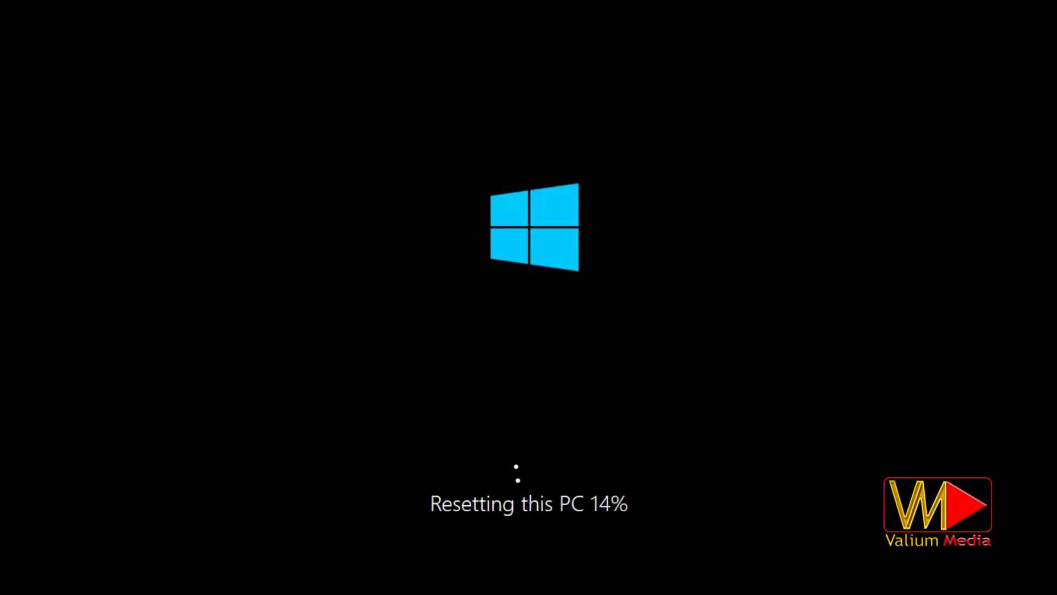